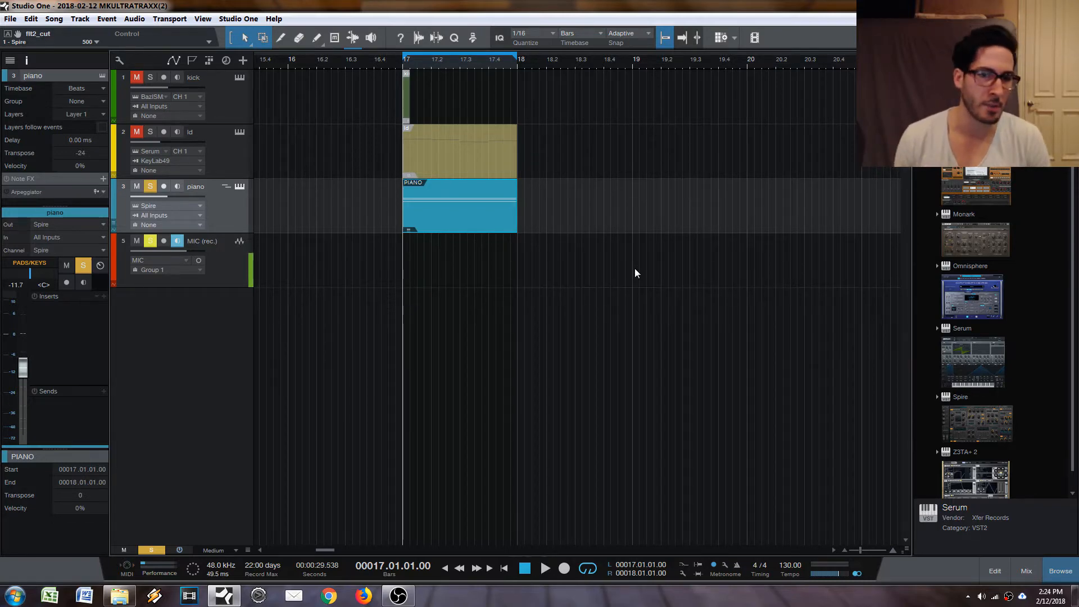
Open the piano track's Spire instrument and move its window clear of the track list.
{"action": "left_click", "coordinate": [240, 187]}
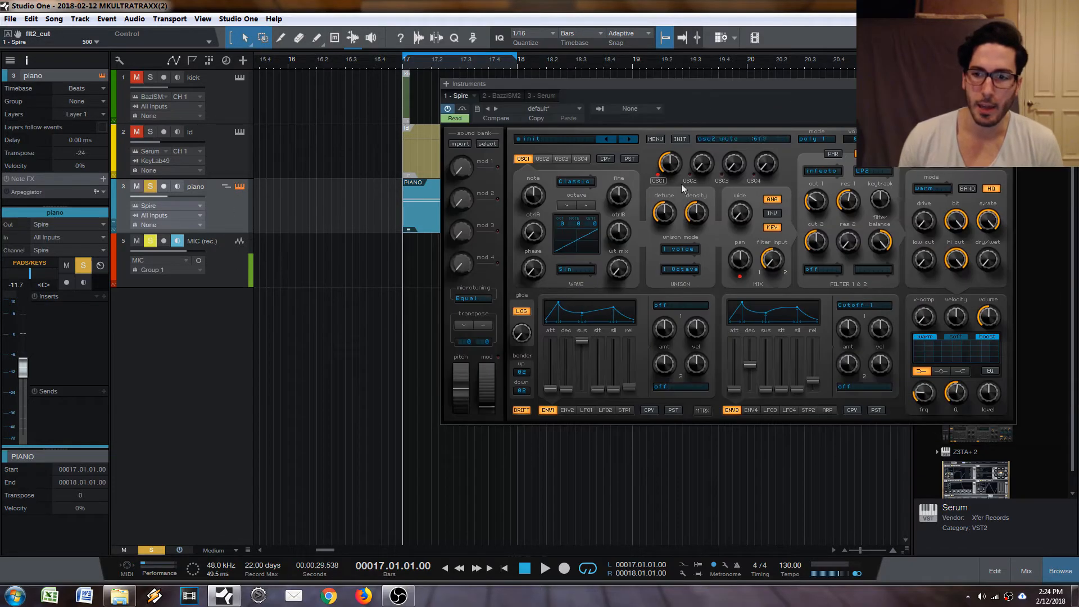
{"action": "left_click_drag", "start_coordinate": [726, 104], "coordinate": [775, 104]}
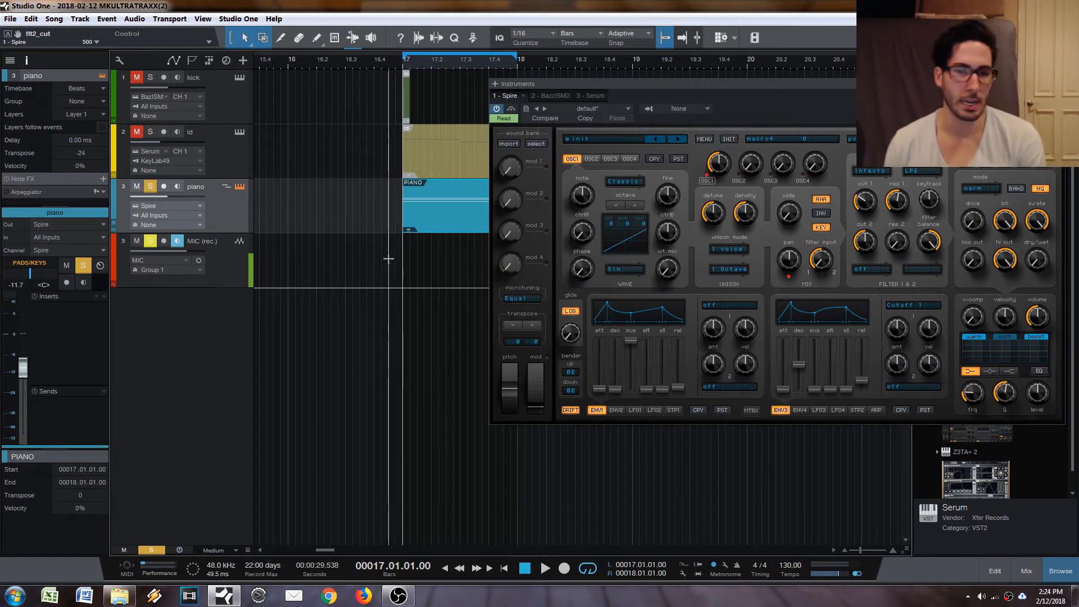
Check the advanced automation options for automatically adding envelopes for all touched parameters, leaving the settings as they are.
{"action": "left_click", "coordinate": [238, 18]}
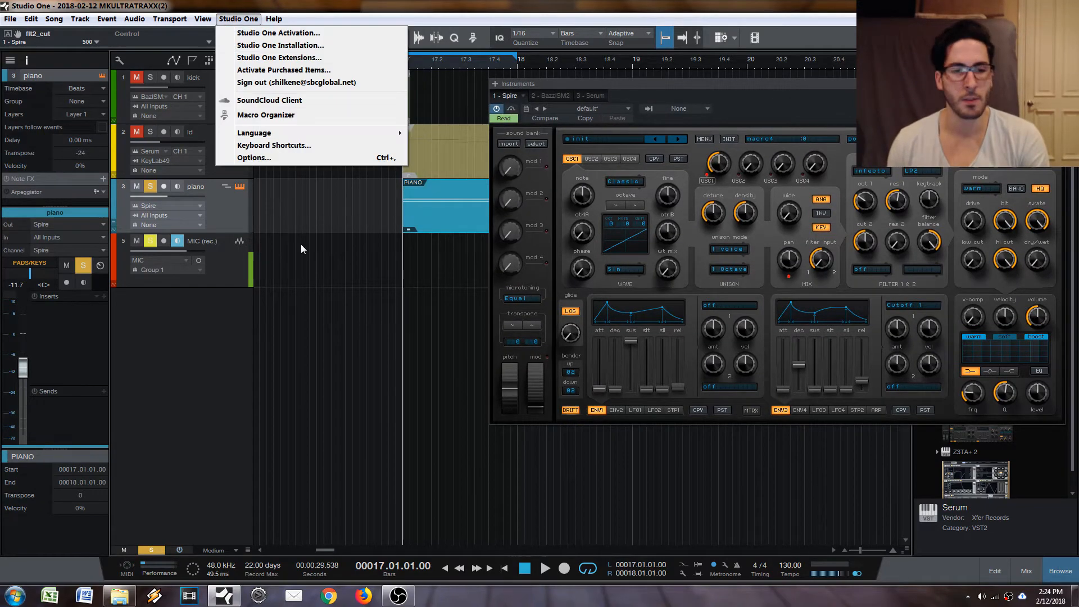
{"action": "left_click", "coordinate": [254, 158]}
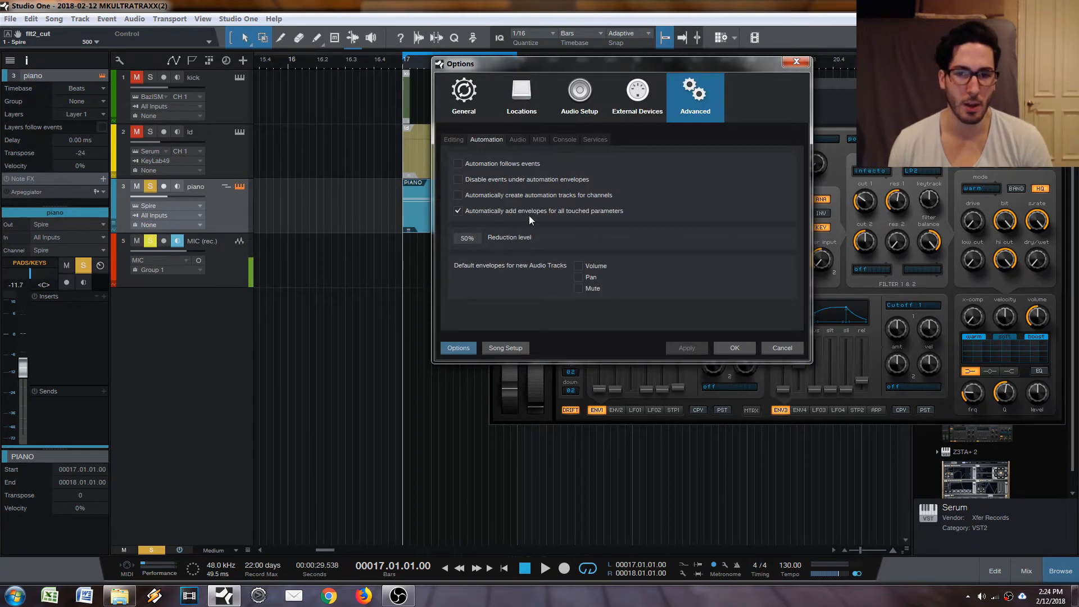
{"action": "left_click", "coordinate": [781, 348]}
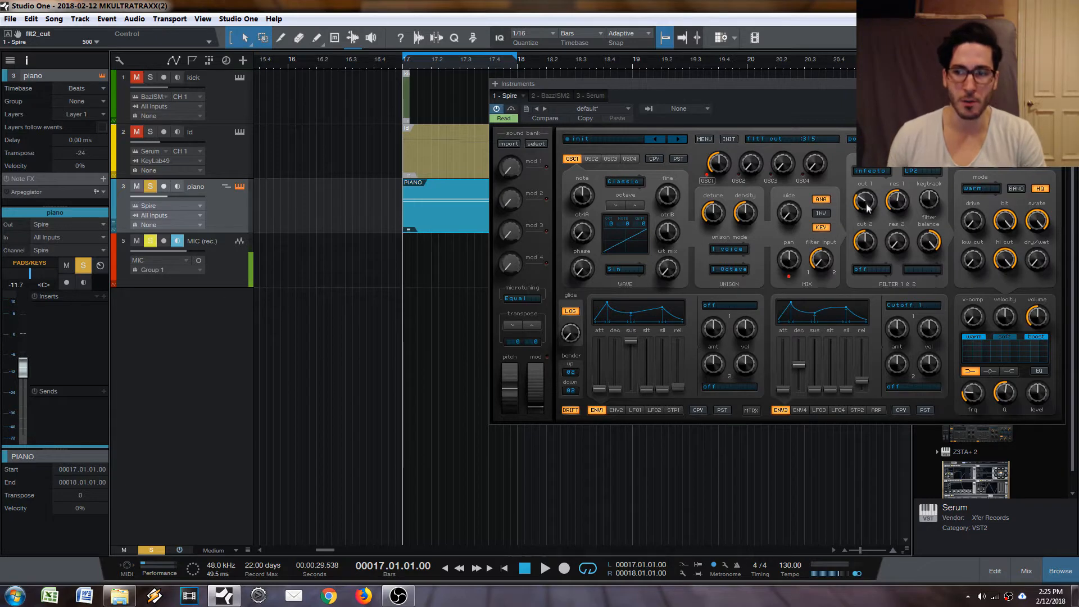
Adjust Spire's filter 1 controls, setting cut 1 to 330 and res 1 to 565.
{"action": "left_click_drag", "start_coordinate": [867, 207], "coordinate": [867, 205]}
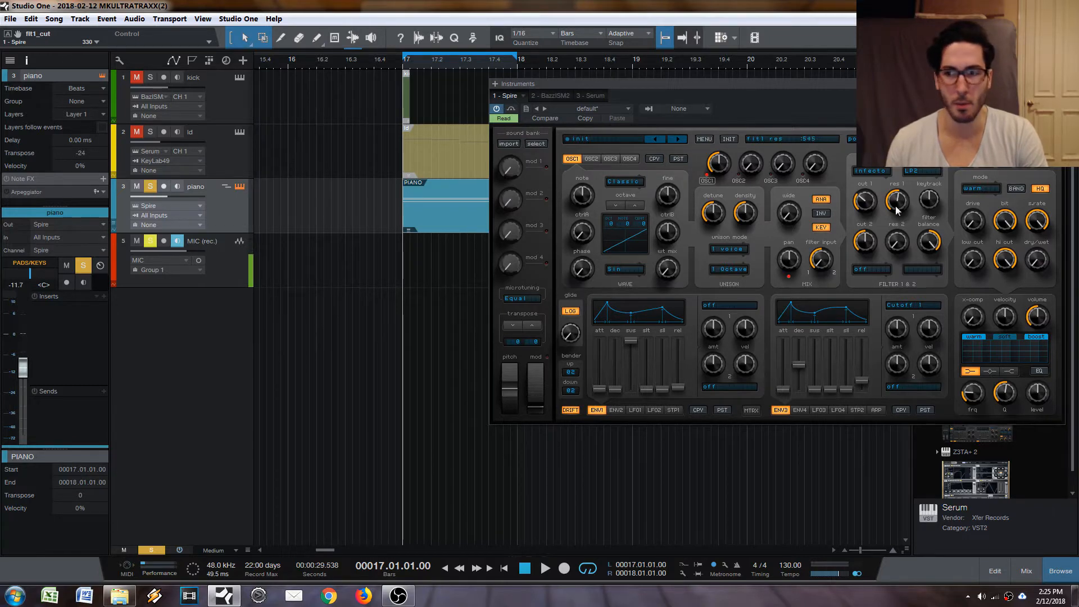
{"action": "left_click_drag", "start_coordinate": [896, 206], "coordinate": [896, 203]}
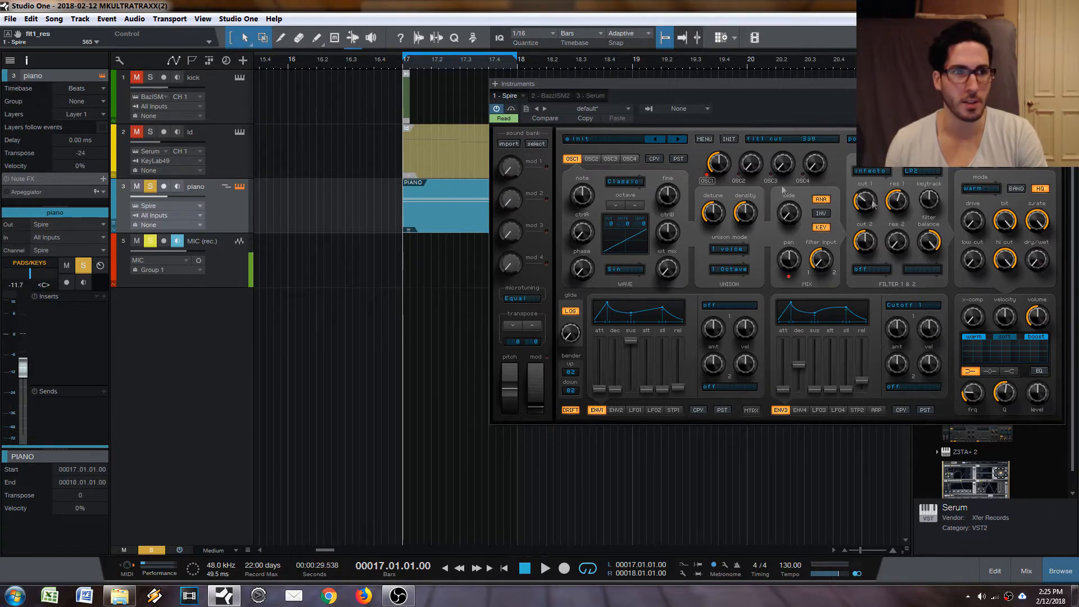
Add a flt1_res automation envelope to the piano track by assigning the last touched Spire parameter.
{"action": "left_click", "coordinate": [8, 34]}
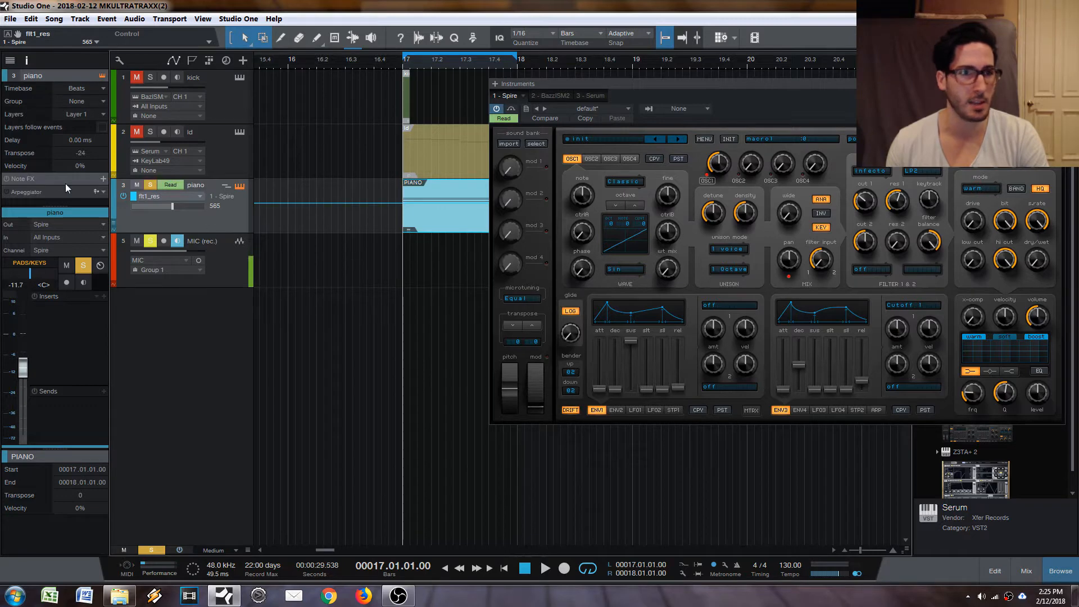
{"action": "key", "text": "ctrl+z"}
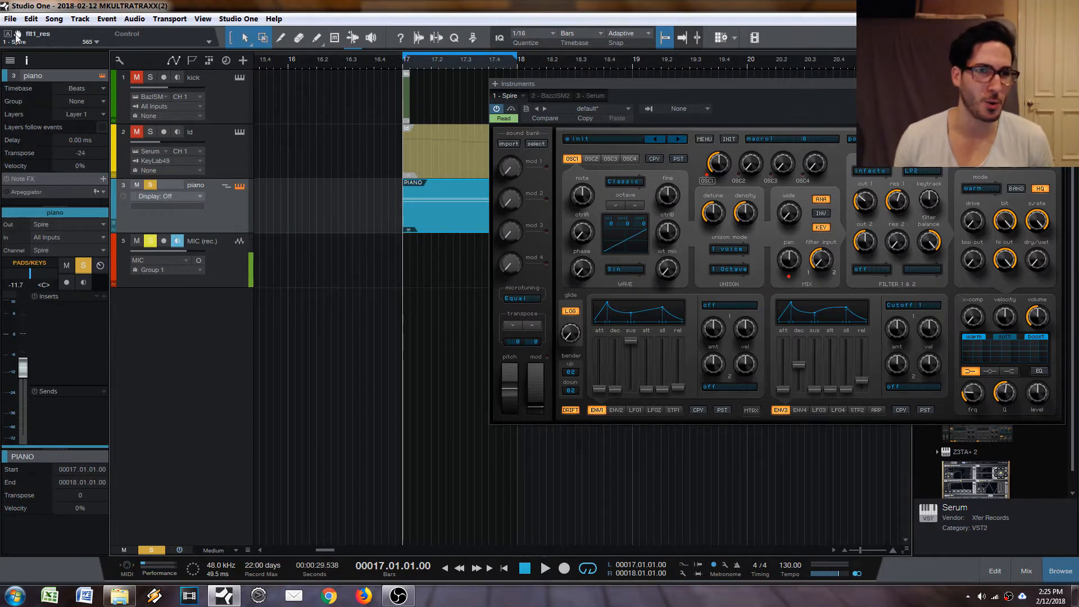
{"action": "left_click_drag", "start_coordinate": [17, 37], "coordinate": [191, 209]}
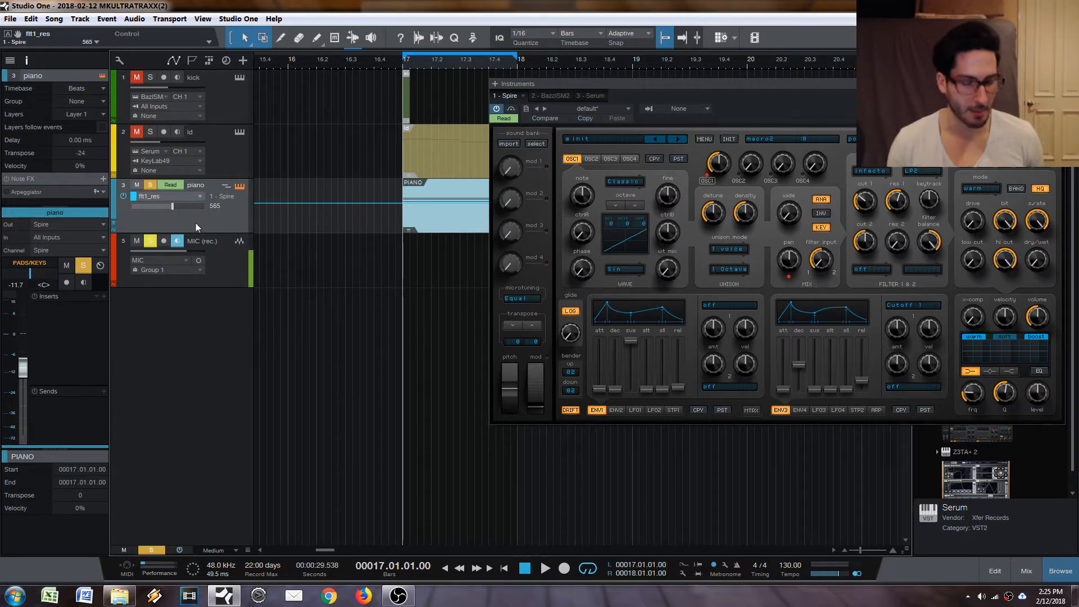
Expand the piano track's envelopes so flt1_res has its own lane beneath the track.
{"action": "left_click", "coordinate": [114, 230]}
{"action": "left_click", "coordinate": [113, 229]}
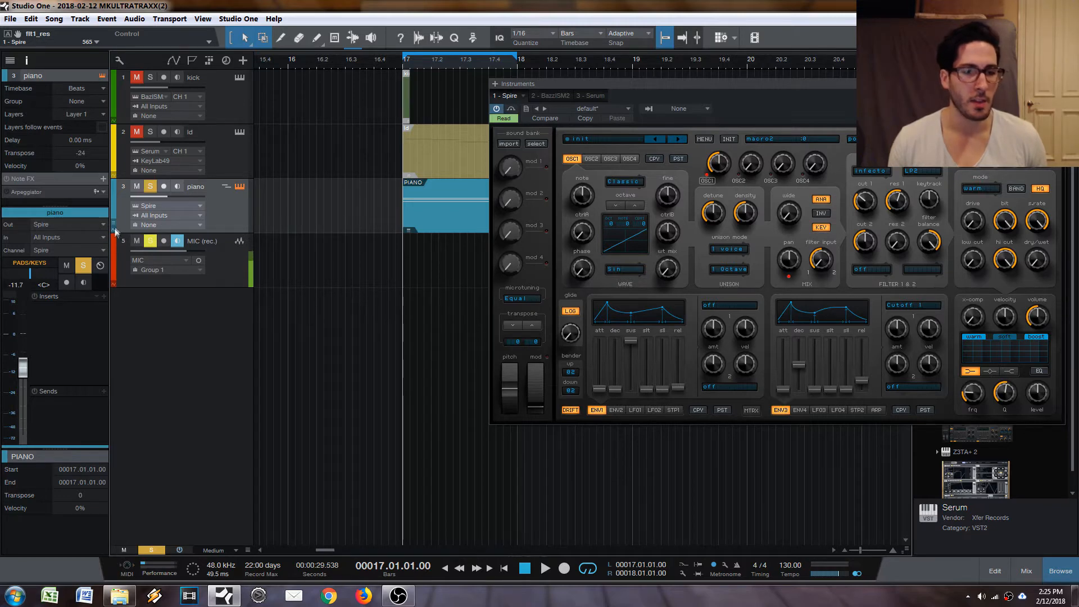
{"action": "key", "text": "a"}
{"action": "key", "text": "a"}
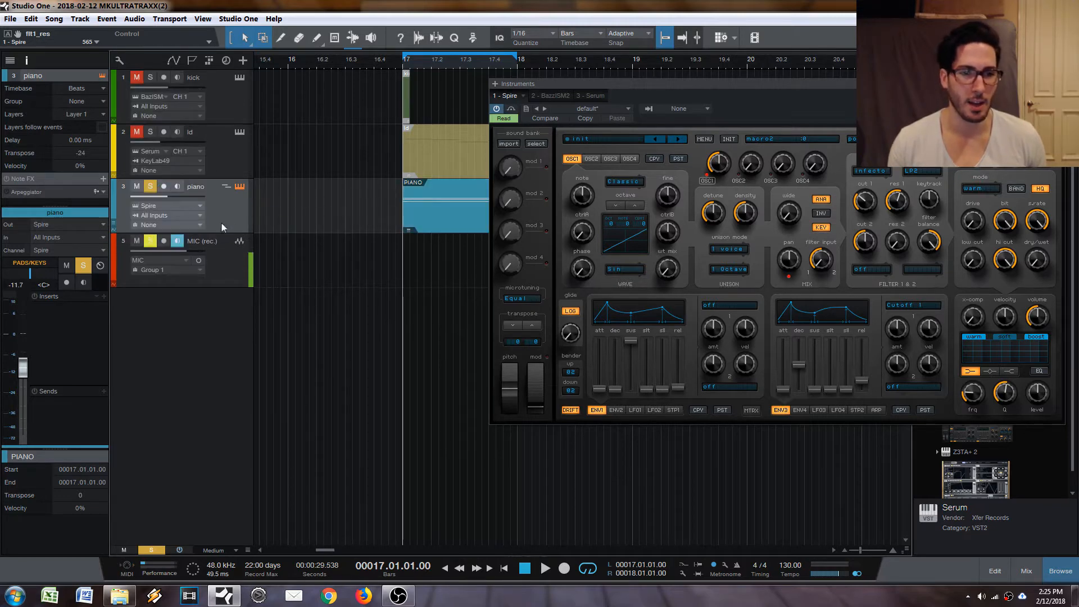
{"action": "key", "text": "alt+a"}
{"action": "left_click", "coordinate": [228, 244]}
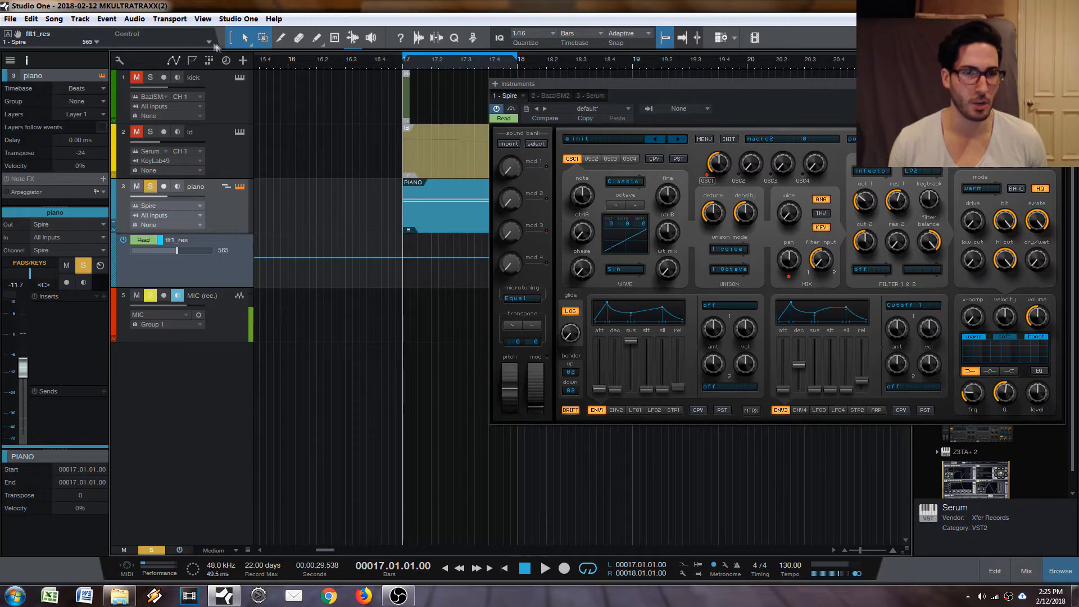
Look up the keyboard shortcut assigned to the Expand Envelopes track command.
{"action": "left_click", "coordinate": [238, 19]}
{"action": "left_click", "coordinate": [250, 149]}
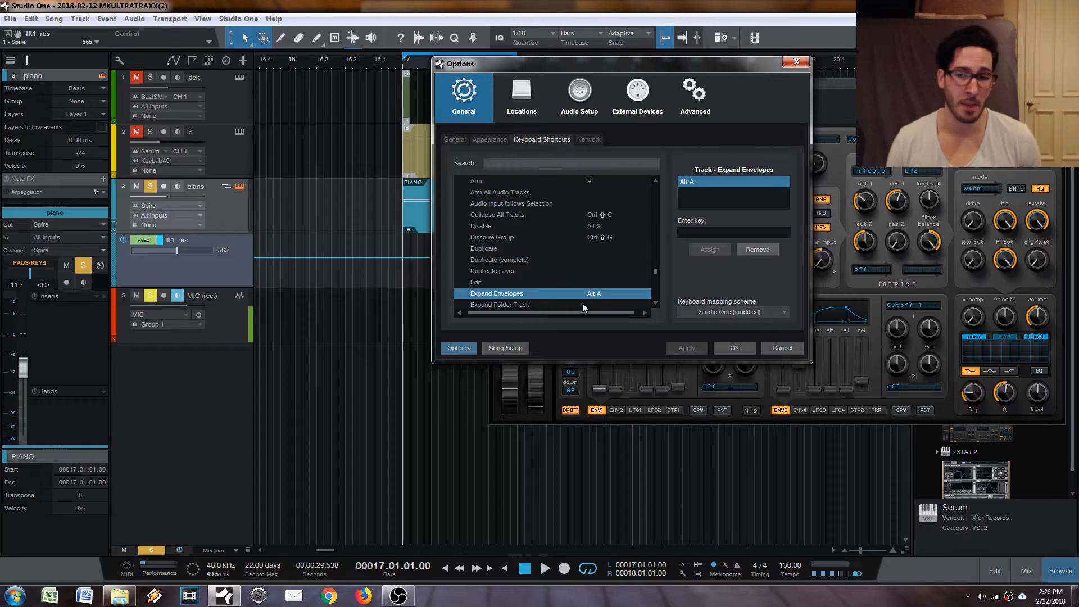
{"action": "left_click", "coordinate": [783, 348]}
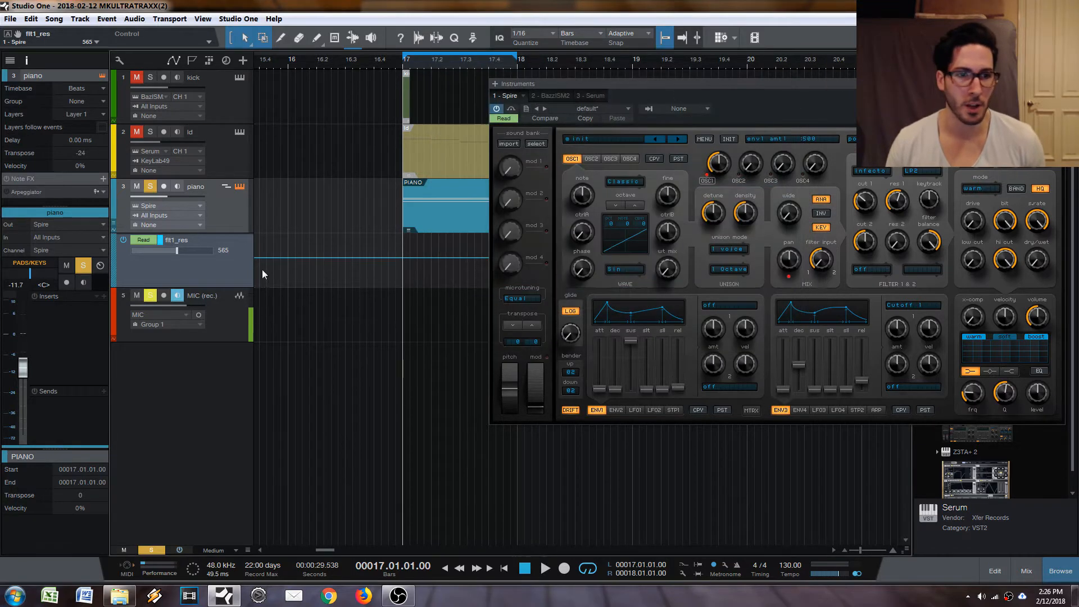
Collapse and re-expand the piano track's envelope lane.
{"action": "left_click", "coordinate": [115, 222]}
{"action": "left_click", "coordinate": [114, 225]}
{"action": "left_click", "coordinate": [113, 234]}
{"action": "left_click", "coordinate": [114, 232]}
{"action": "left_click", "coordinate": [114, 231]}
{"action": "left_click", "coordinate": [114, 231]}
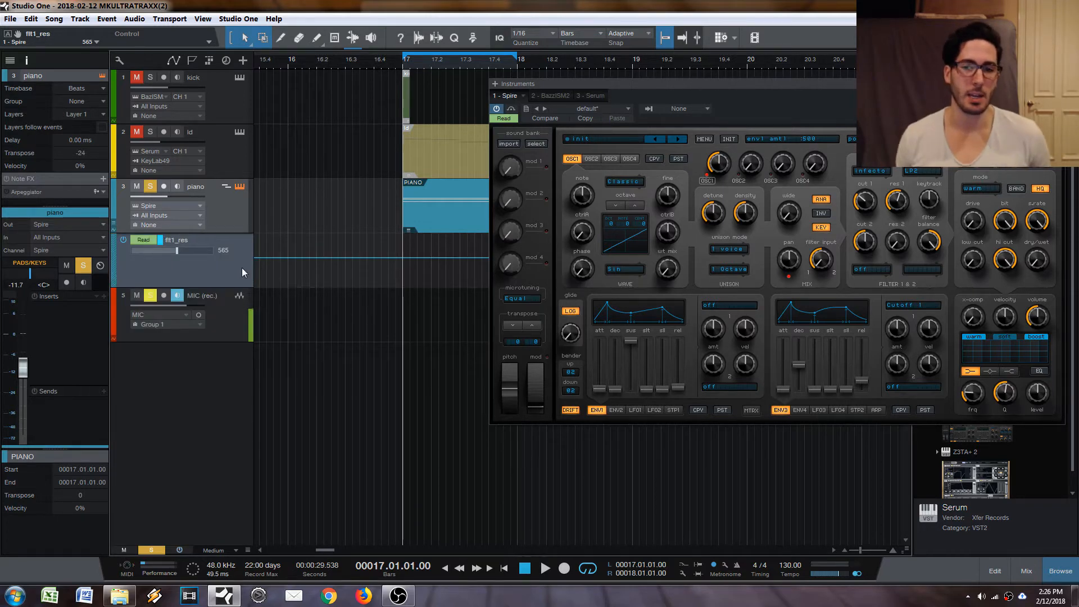
Toggle the arrangement's automation display repeatedly, ending with automation shown for all tracks.
{"action": "key", "text": "a"}
{"action": "key", "text": "a"}
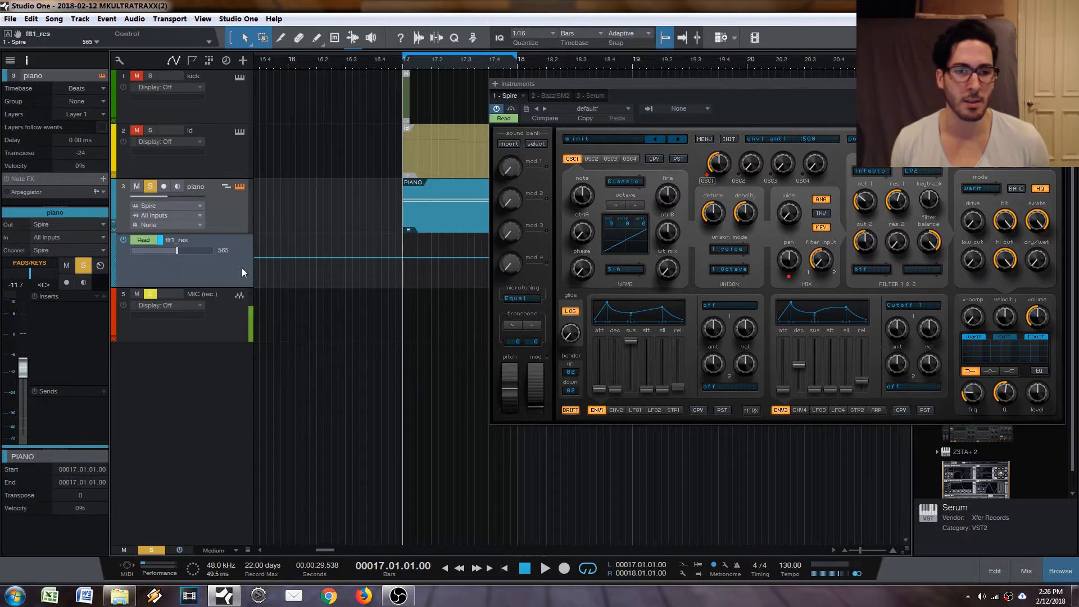
{"action": "key", "text": "a"}
{"action": "key", "text": "a"}
{"action": "key", "text": "a"}
{"action": "key", "text": "a"}
{"action": "key", "text": "a"}
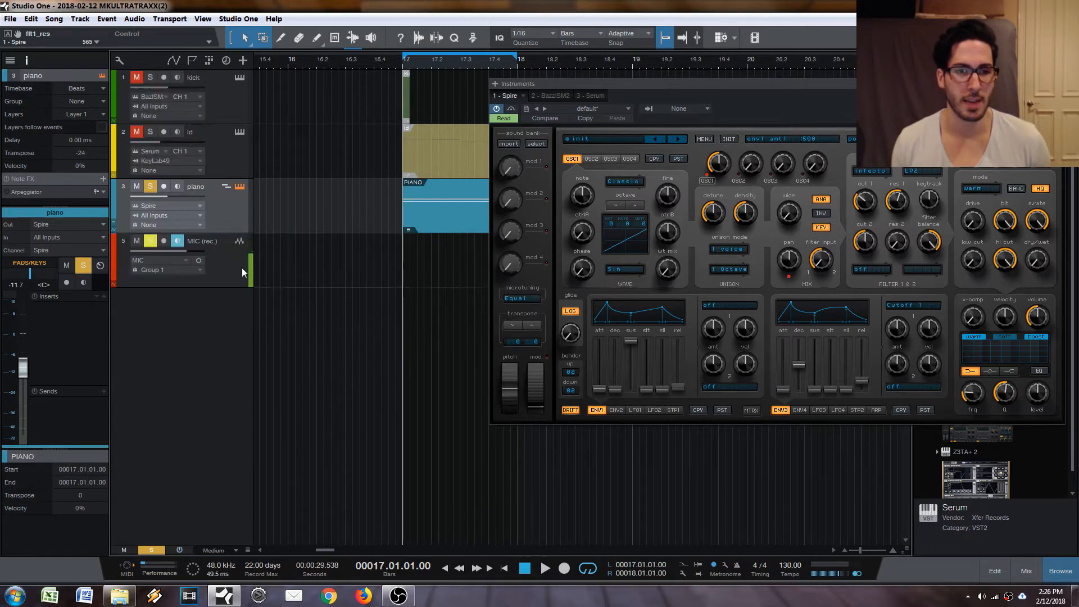
{"action": "key", "text": "a"}
{"action": "key", "text": "a"}
{"action": "key", "text": "a"}
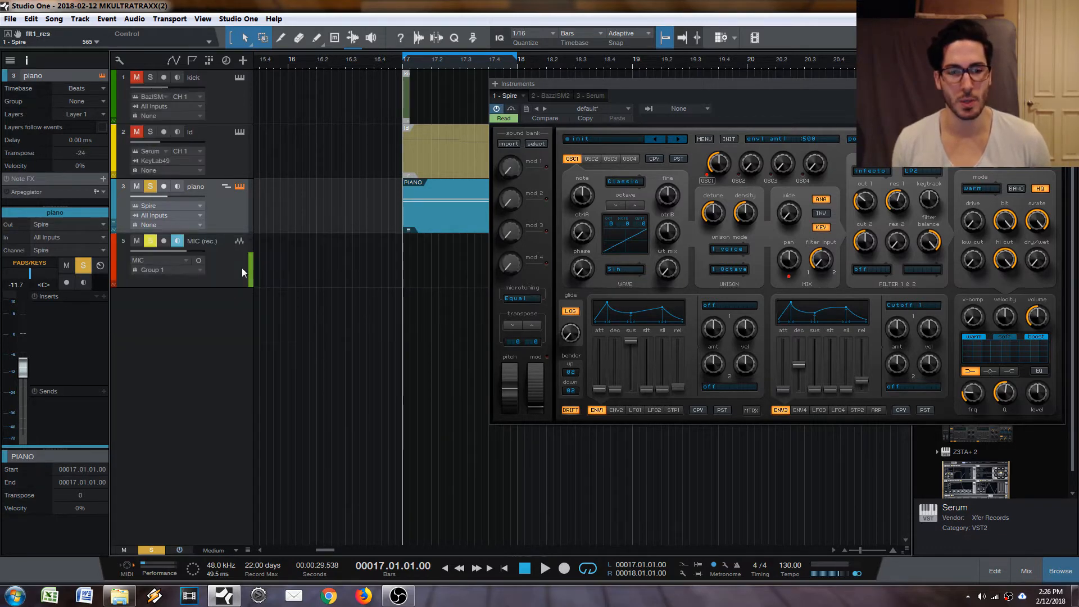
{"action": "key", "text": "a"}
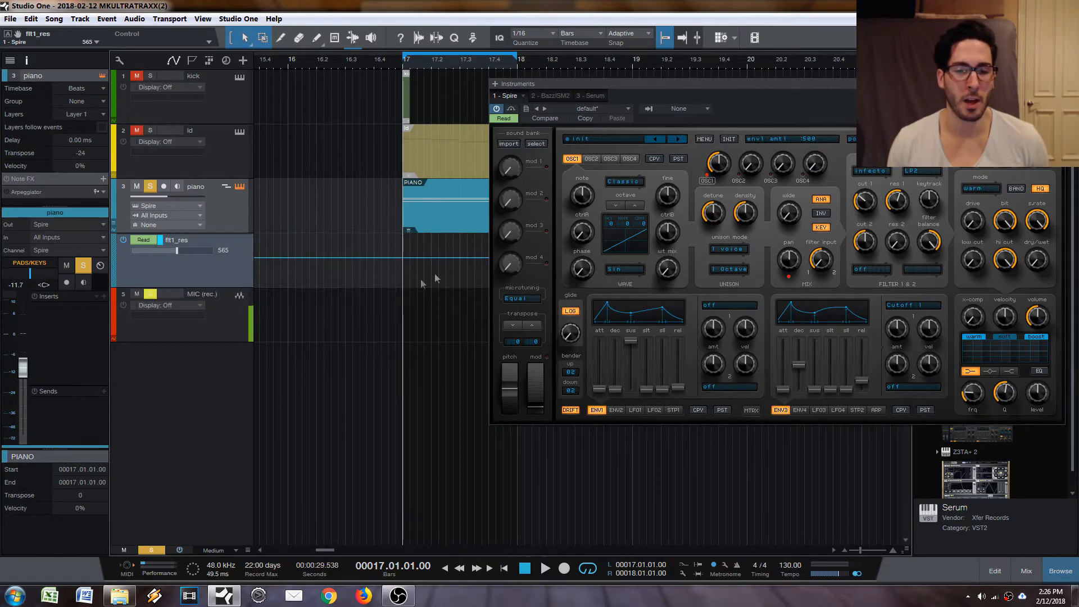
Close the instrument window, draw a zigzag flt1_res envelope across bar 17, and play it back.
{"action": "key", "text": "Escape"}
{"action": "left_click", "coordinate": [404, 259]}
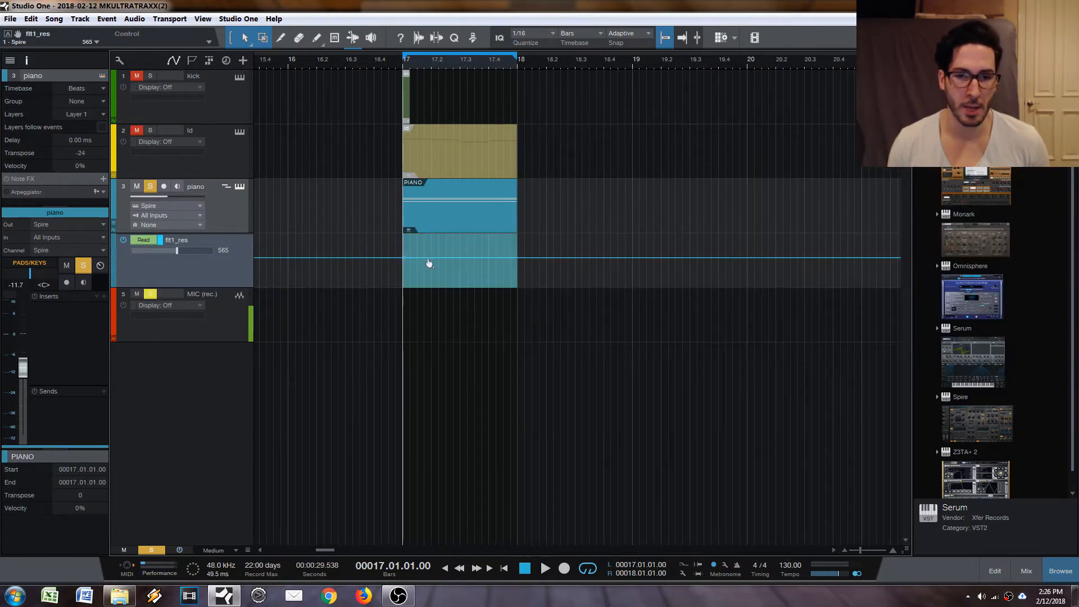
{"action": "left_click_drag", "start_coordinate": [430, 259], "coordinate": [460, 267]}
{"action": "left_click", "coordinate": [488, 244]}
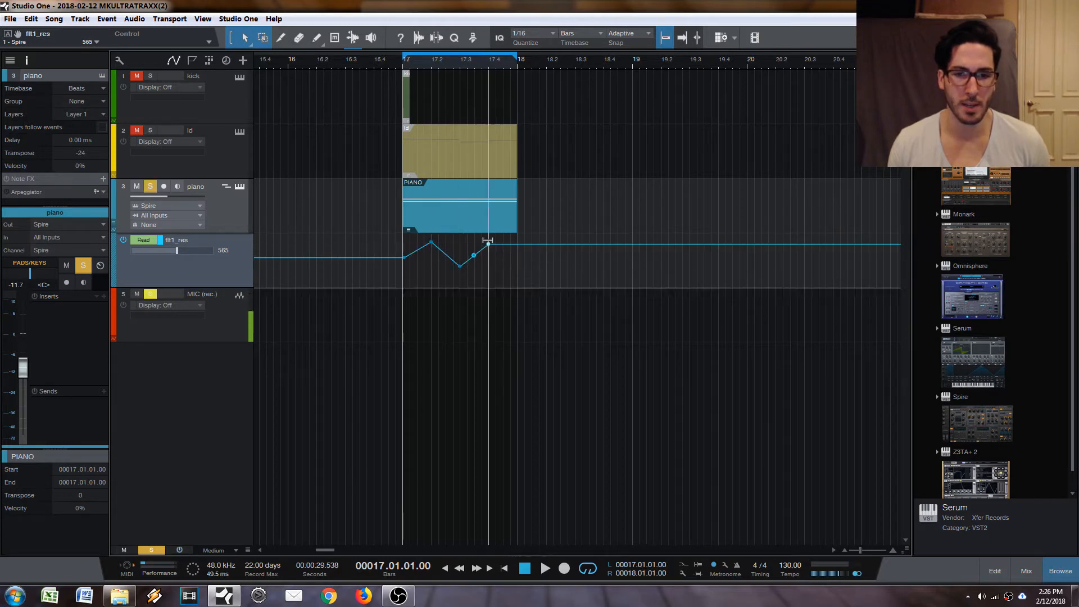
{"action": "left_click_drag", "start_coordinate": [514, 246], "coordinate": [513, 271]}
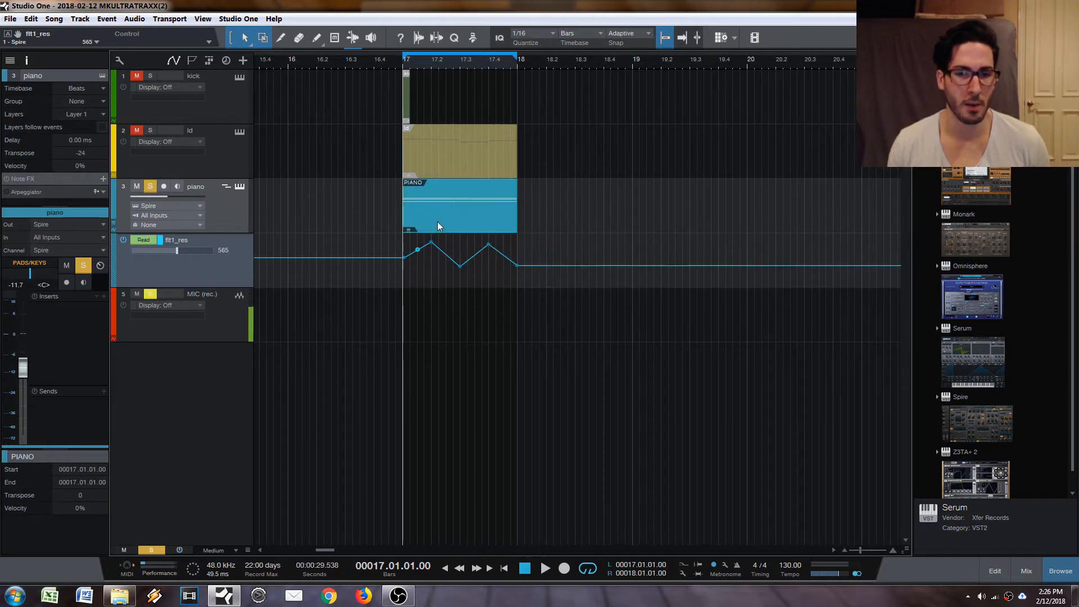
{"action": "key", "text": "space"}
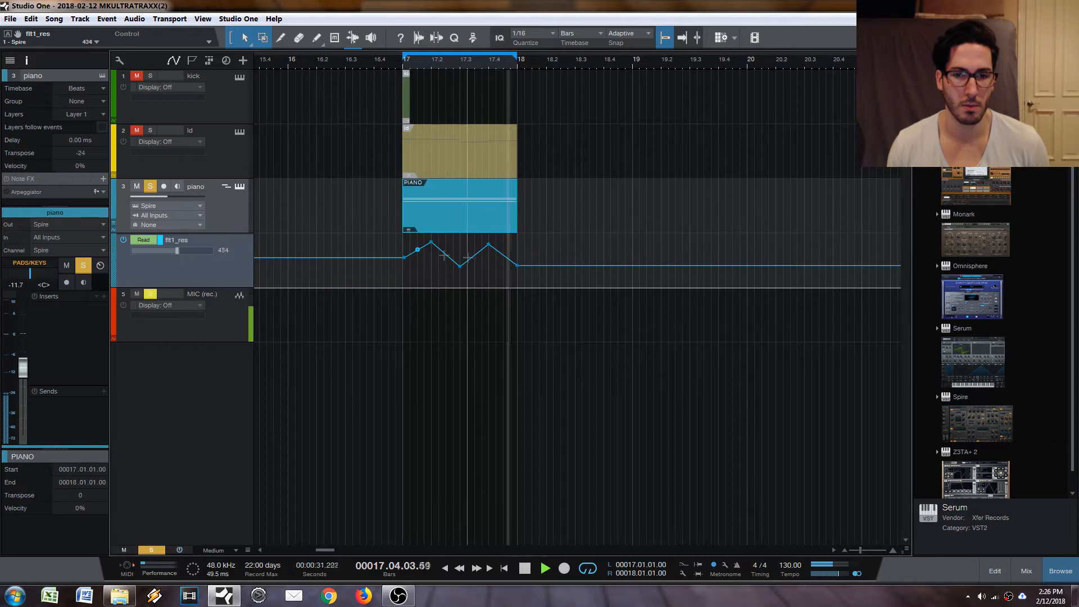
{"action": "key", "text": "space"}
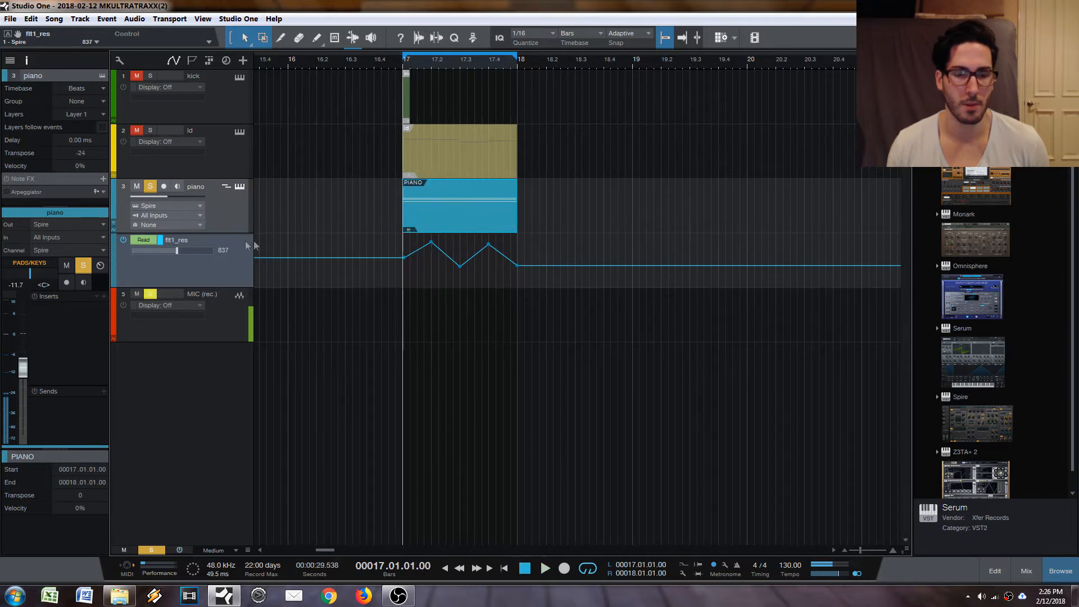
Reopen Spire and remove the flt1_res automation envelope from the piano track.
{"action": "left_click", "coordinate": [239, 186]}
{"action": "right_click", "coordinate": [203, 277]}
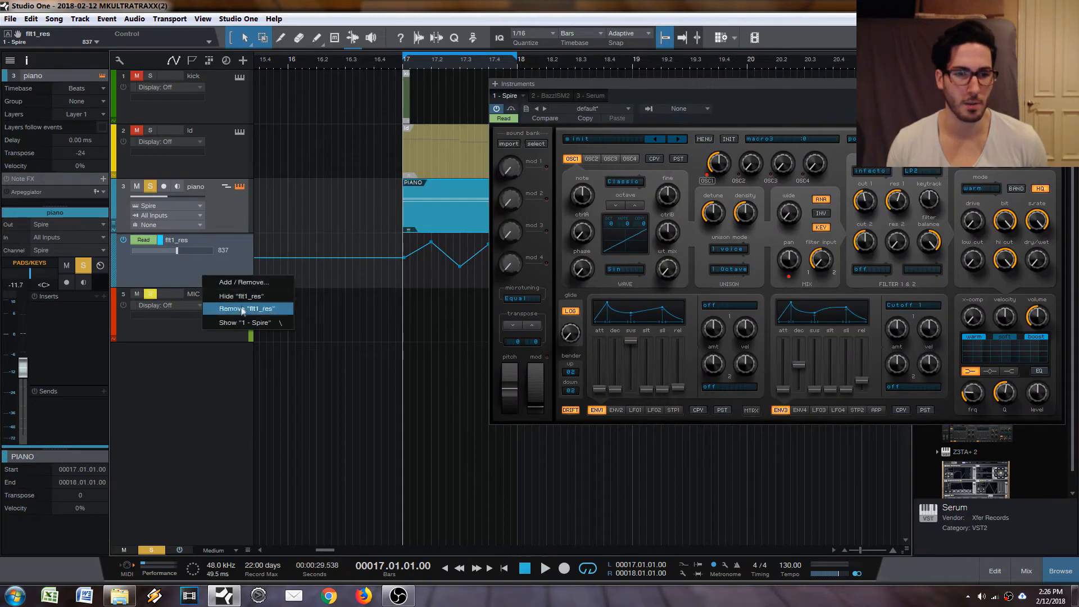
{"action": "left_click", "coordinate": [242, 306]}
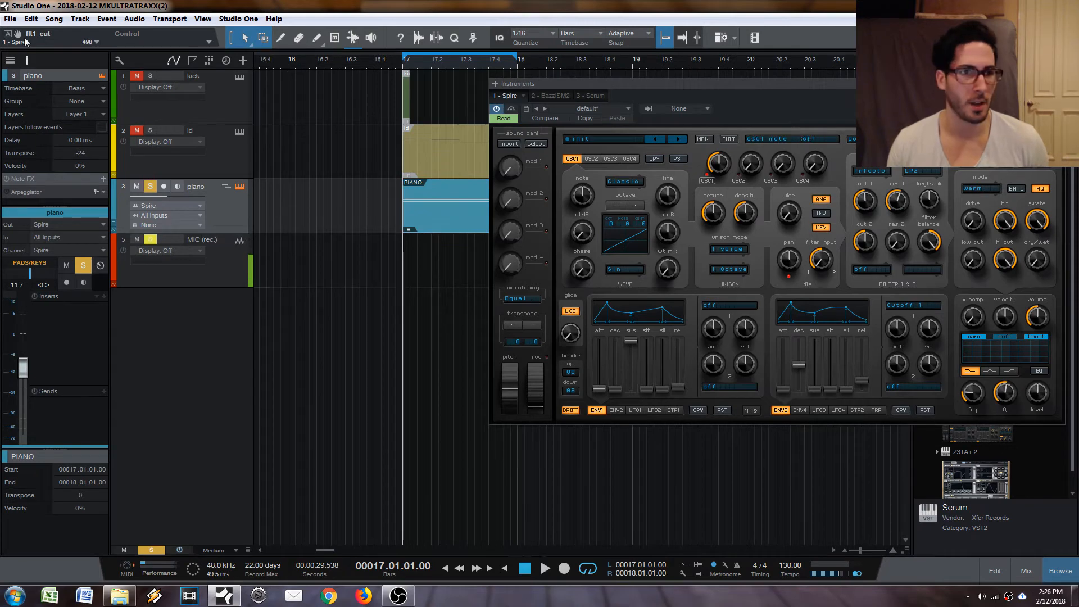
Show flt1_cut automation on the piano track and draw a zigzag of points over the bar 17 clip, undoing the last stray edit.
{"action": "left_click", "coordinate": [7, 35]}
{"action": "key", "text": "Escape"}
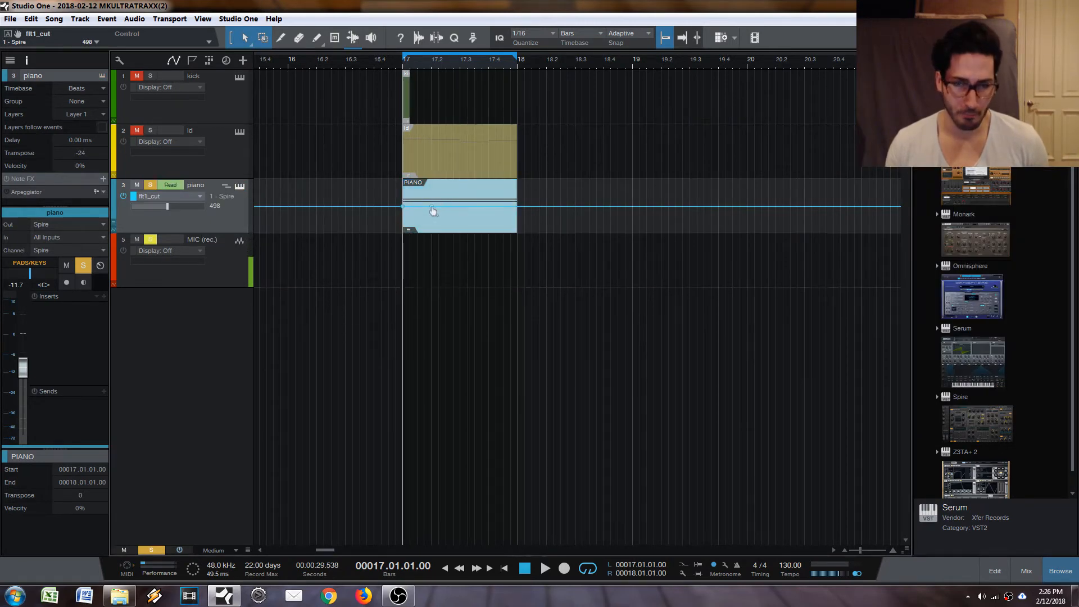
{"action": "left_click_drag", "start_coordinate": [433, 207], "coordinate": [432, 193]}
{"action": "left_click", "coordinate": [460, 208]}
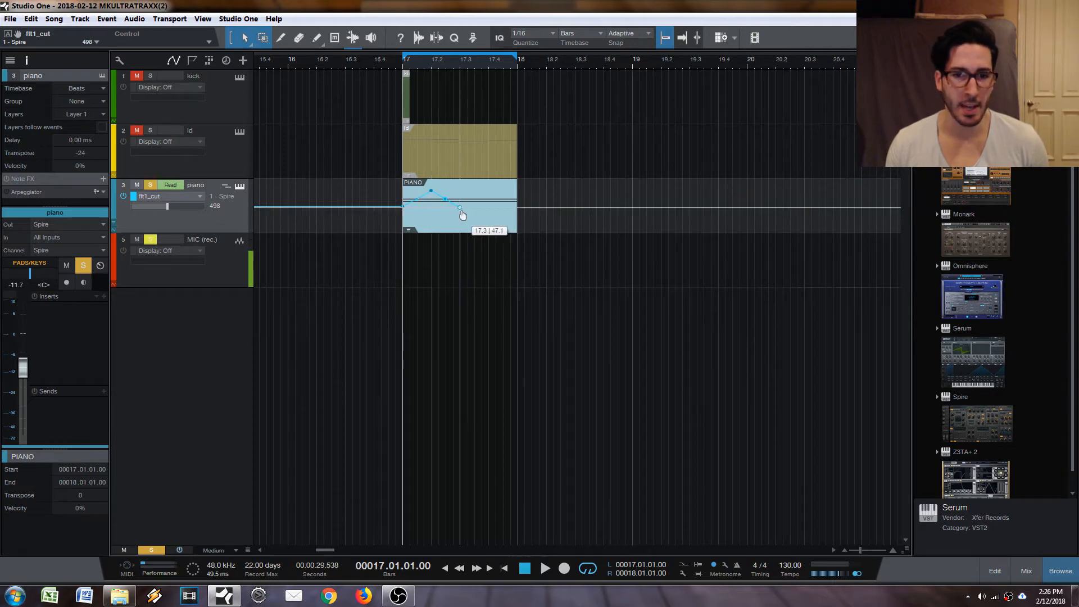
{"action": "left_click_drag", "start_coordinate": [479, 207], "coordinate": [513, 228]}
{"action": "key", "text": "ctrl+z"}
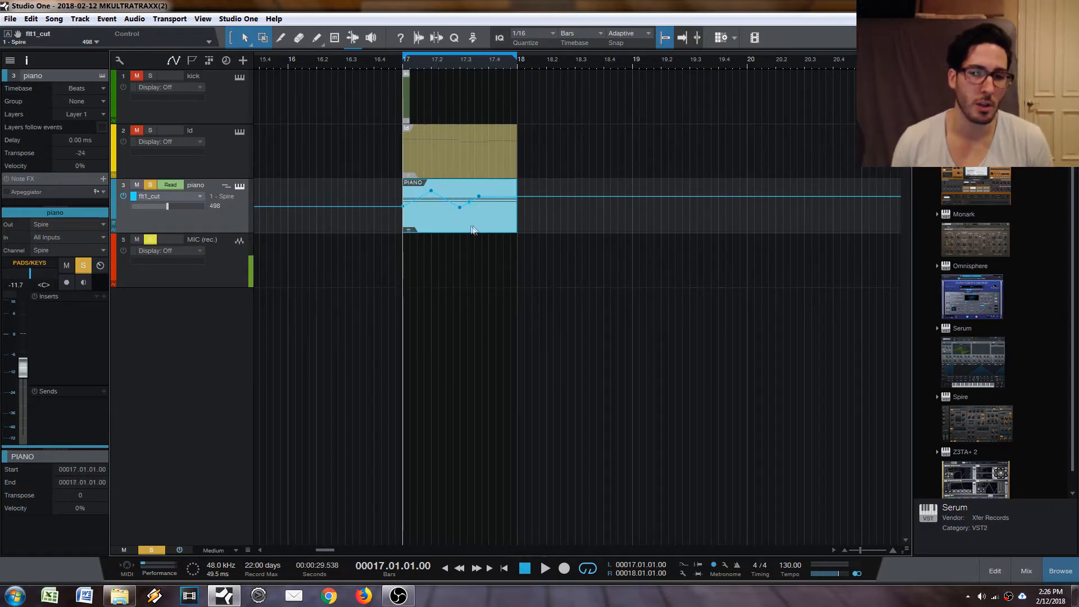
Enable Automation follows events and move the PIANO clip with its flt1_cut automation to bar 18.
{"action": "left_click_drag", "start_coordinate": [444, 213], "coordinate": [458, 229]}
{"action": "left_click", "coordinate": [119, 60]}
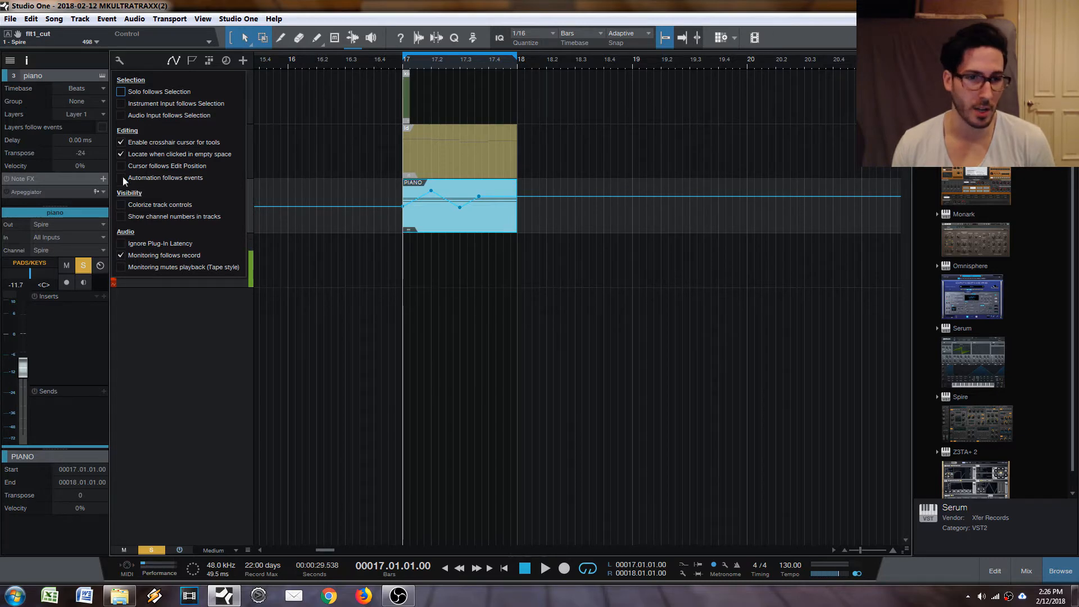
{"action": "left_click", "coordinate": [444, 218]}
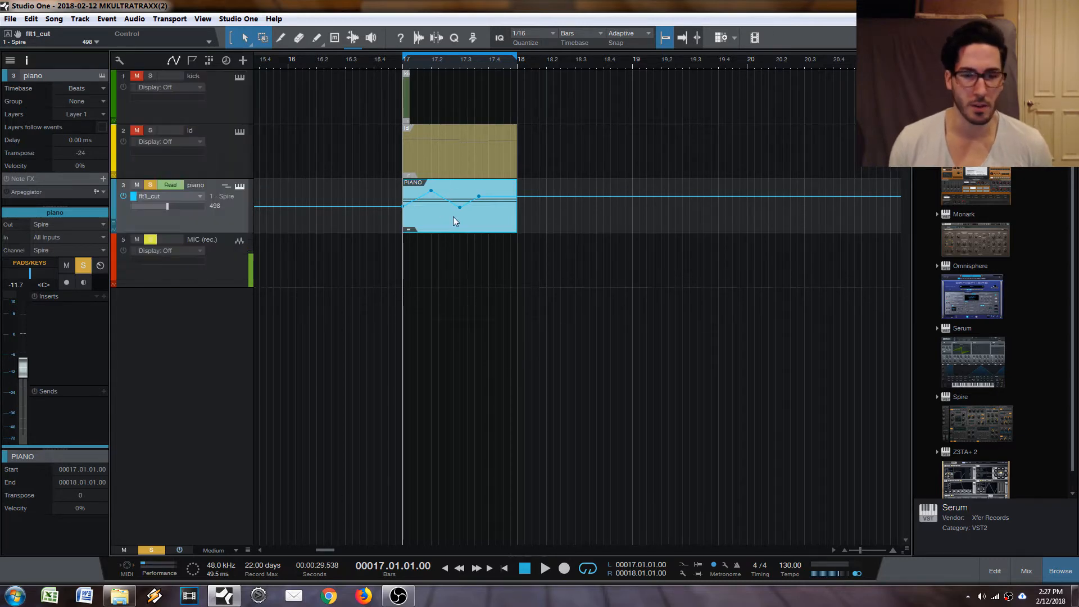
{"action": "left_click", "coordinate": [120, 61]}
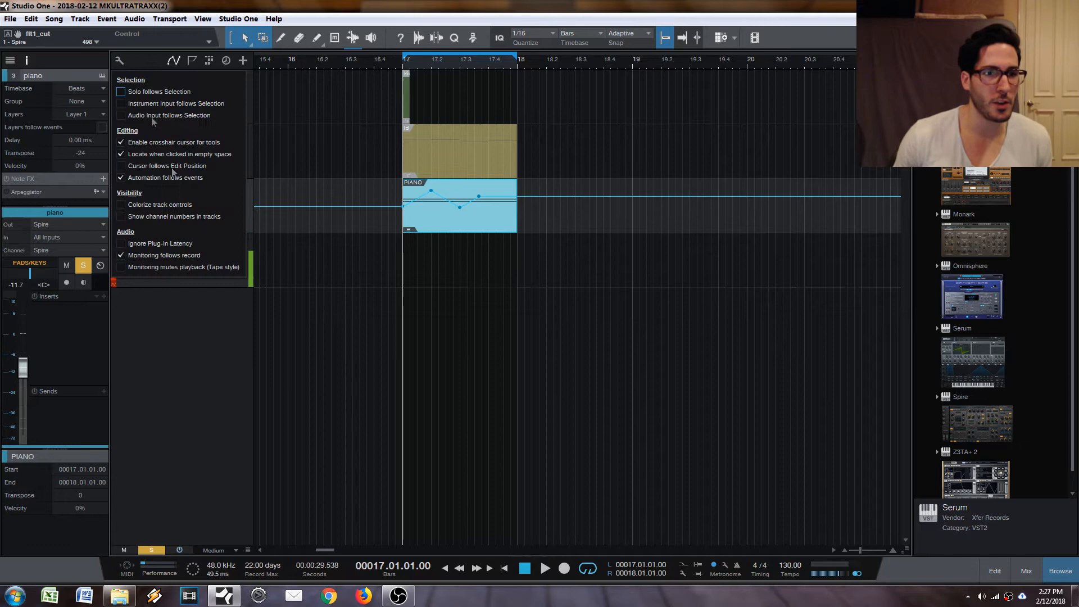
{"action": "left_click", "coordinate": [120, 178]}
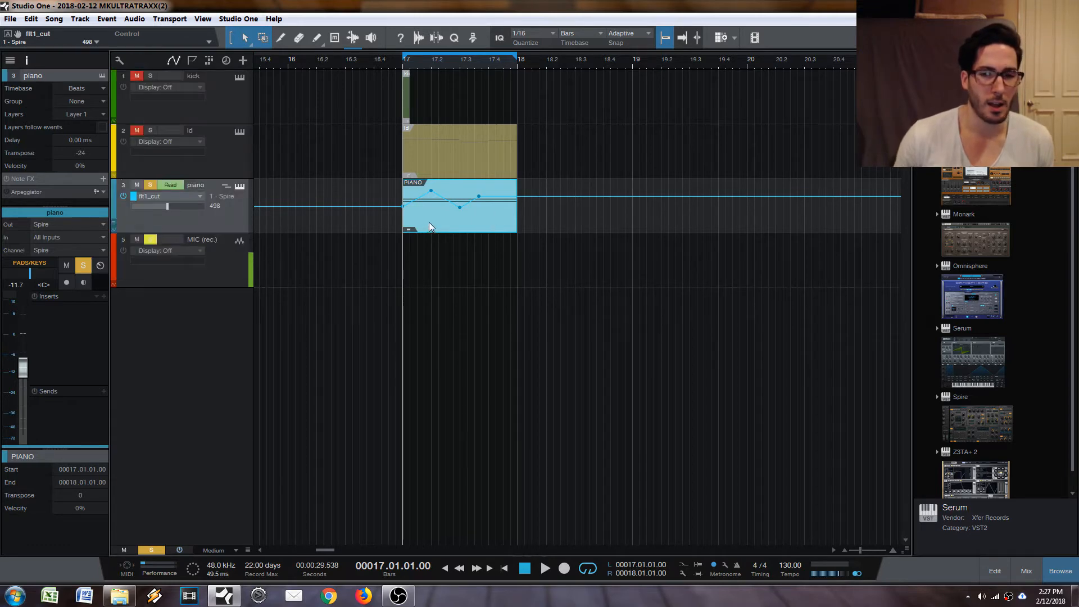
{"action": "left_click_drag", "start_coordinate": [430, 221], "coordinate": [538, 224]}
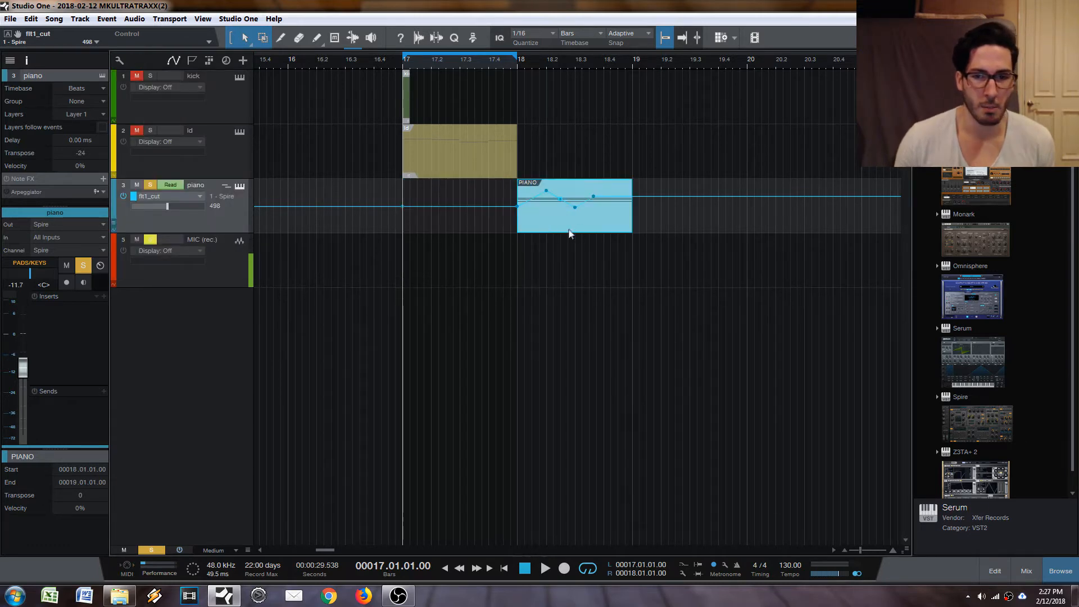
Undo the PIANO clip move and show the flt1_cut envelope in its own lane below the piano track.
{"action": "key", "text": "ctrl+z"}
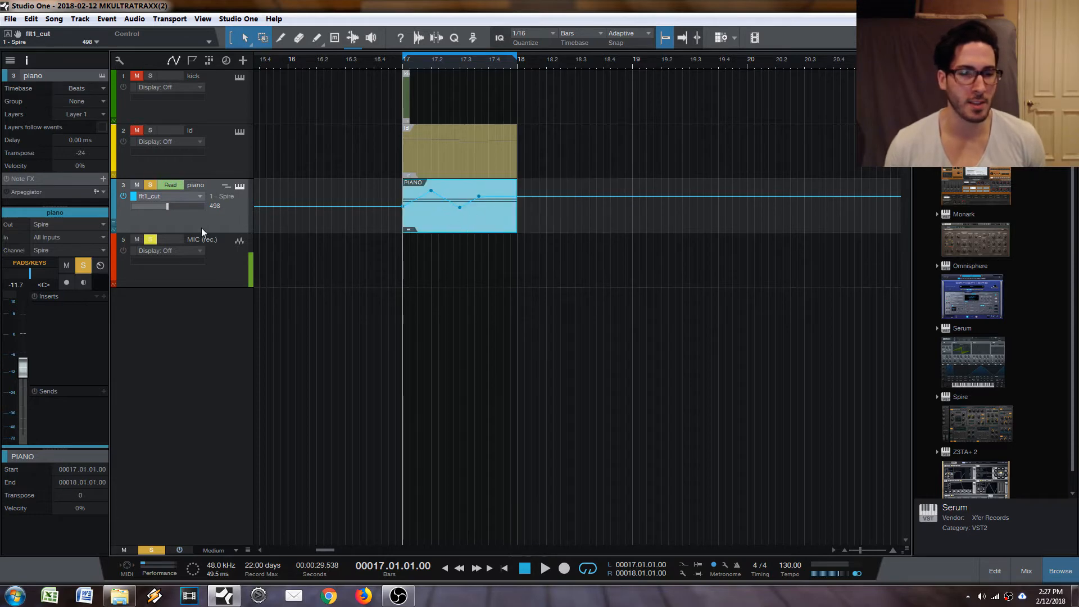
{"action": "key", "text": "a"}
{"action": "left_click", "coordinate": [113, 230]}
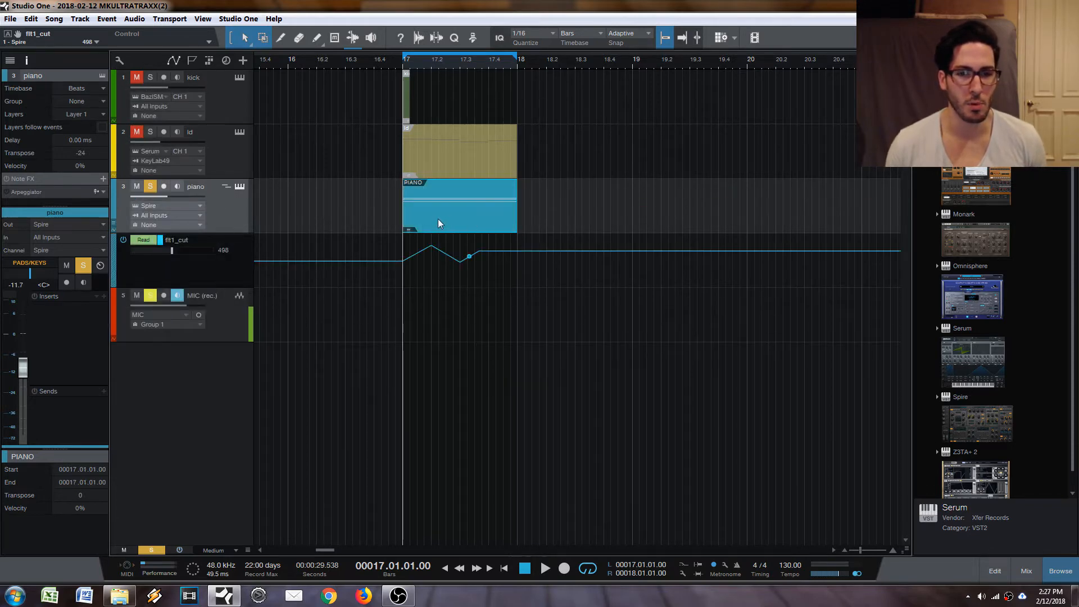
Try moving the PIANO clip to bar 18, undo it, duplicate the clip with its automation, and undo the duplicate.
{"action": "left_click_drag", "start_coordinate": [438, 219], "coordinate": [568, 224]}
{"action": "key", "text": "ctrl+z"}
{"action": "key", "text": "d"}
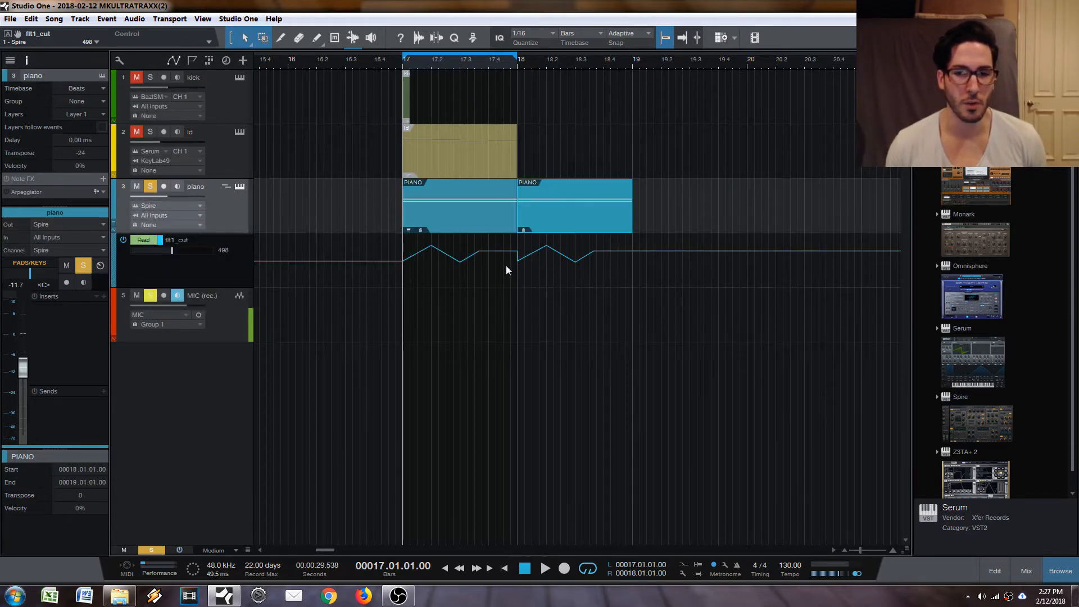
{"action": "key", "text": "ctrl+z"}
Disable Automation follows events, duplicate the PIANO clip to bar 18 without its automation, and undo the duplicate.
{"action": "left_click", "coordinate": [119, 60]}
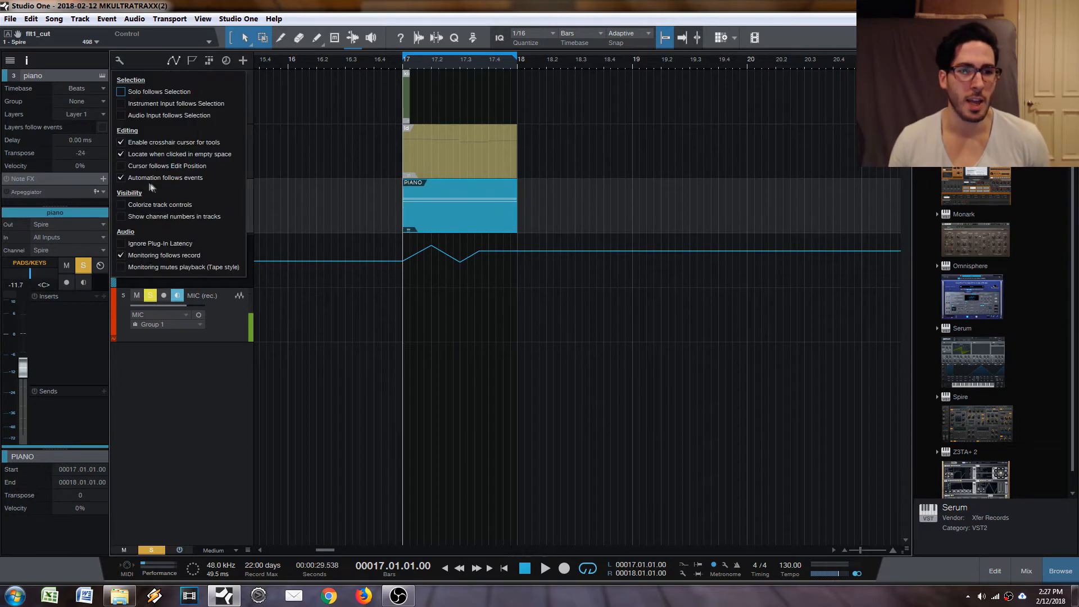
{"action": "left_click", "coordinate": [123, 179]}
{"action": "key", "text": "d"}
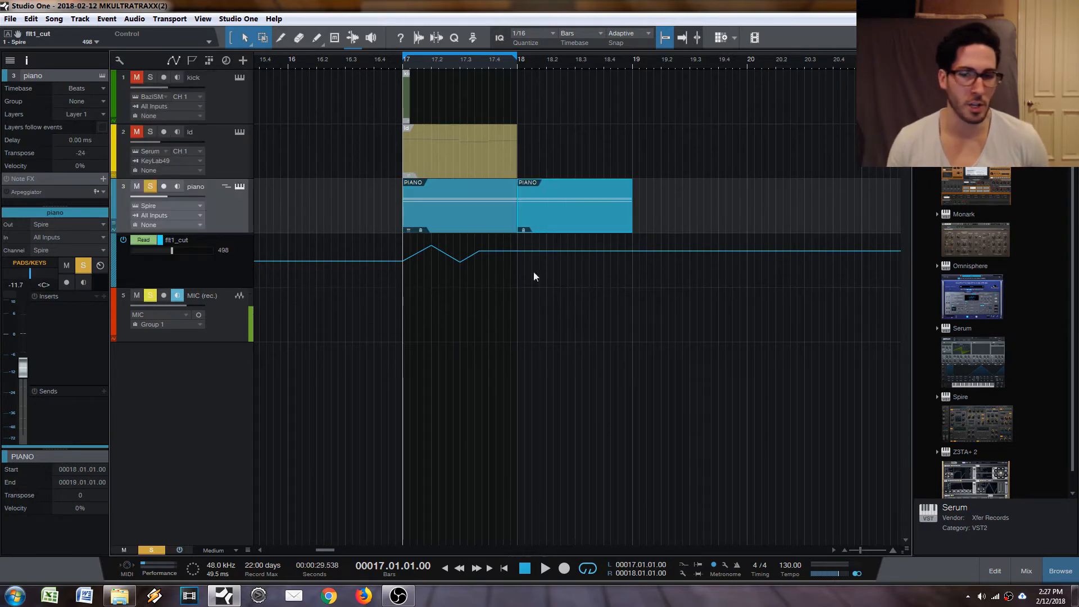
{"action": "key", "text": "ctrl+z"}
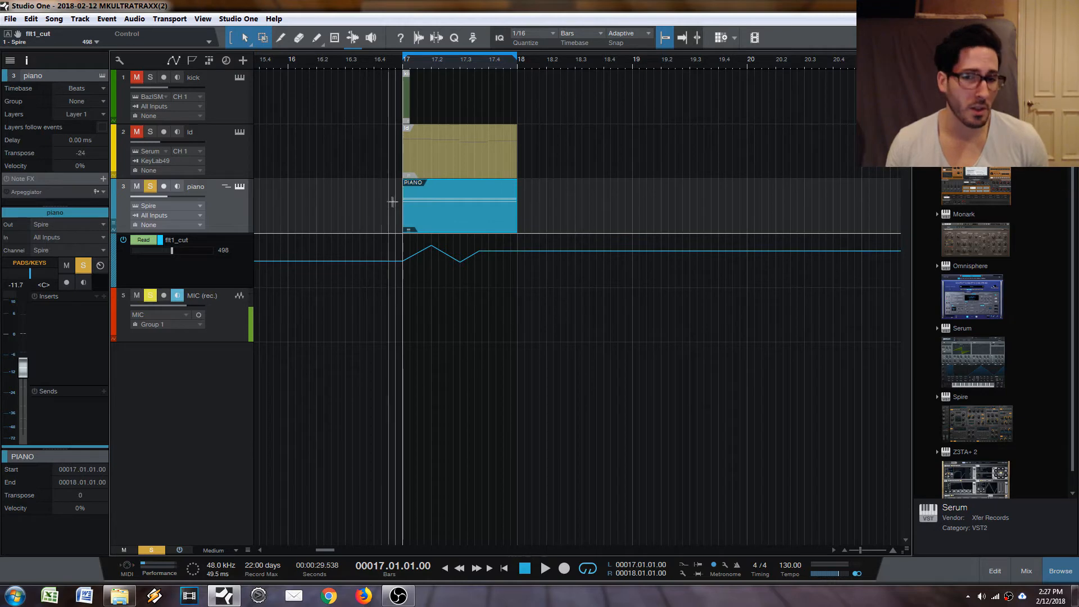
Select the bar 17 range across the PIANO clip and its flt1_cut lane, copy it to bar 18 two ways, and undo each copy.
{"action": "key", "text": "2"}
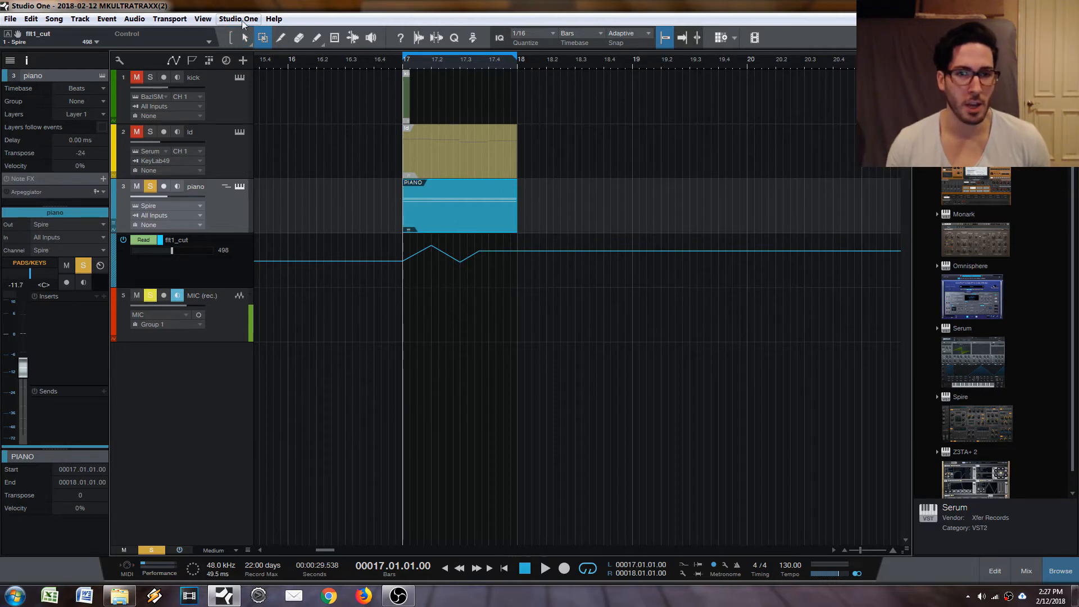
{"action": "left_click_drag", "start_coordinate": [404, 198], "coordinate": [519, 281]}
{"action": "key", "text": "d"}
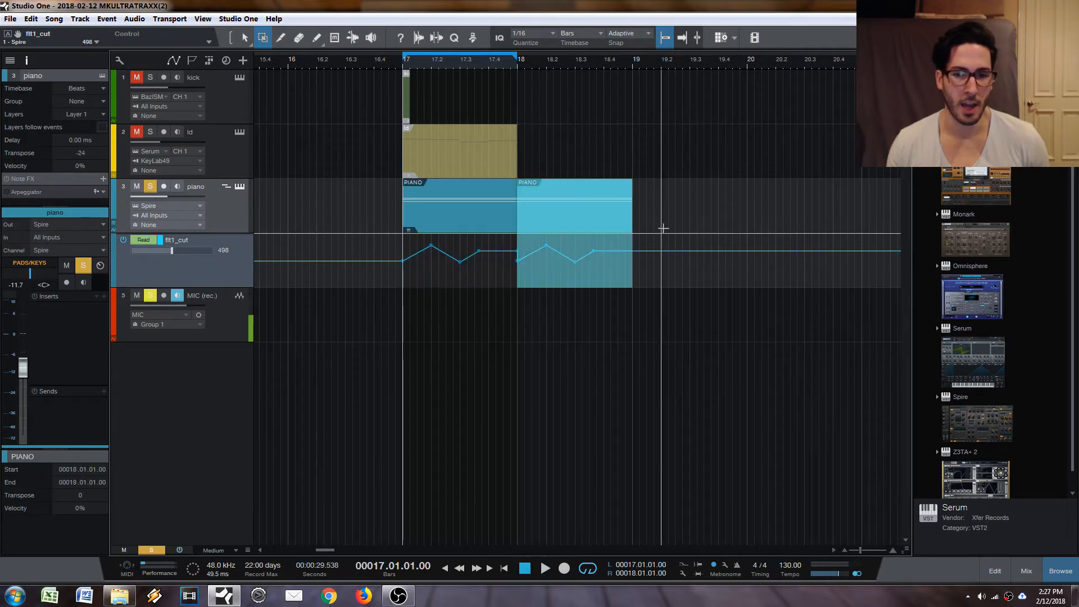
{"action": "key", "text": "ctrl+z"}
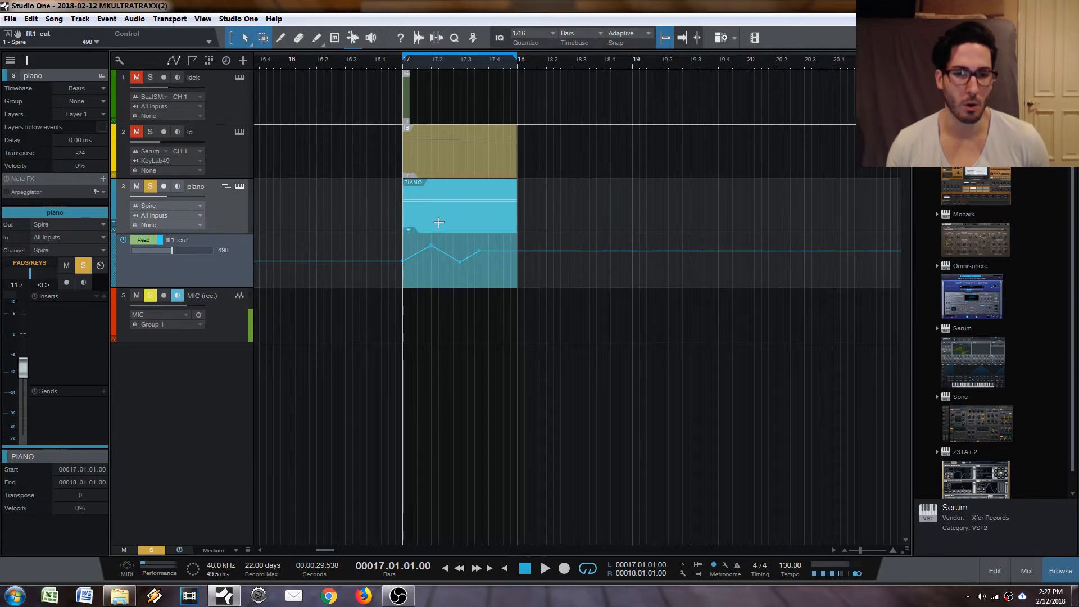
{"action": "left_click_drag", "start_coordinate": [432, 222], "coordinate": [551, 228]}
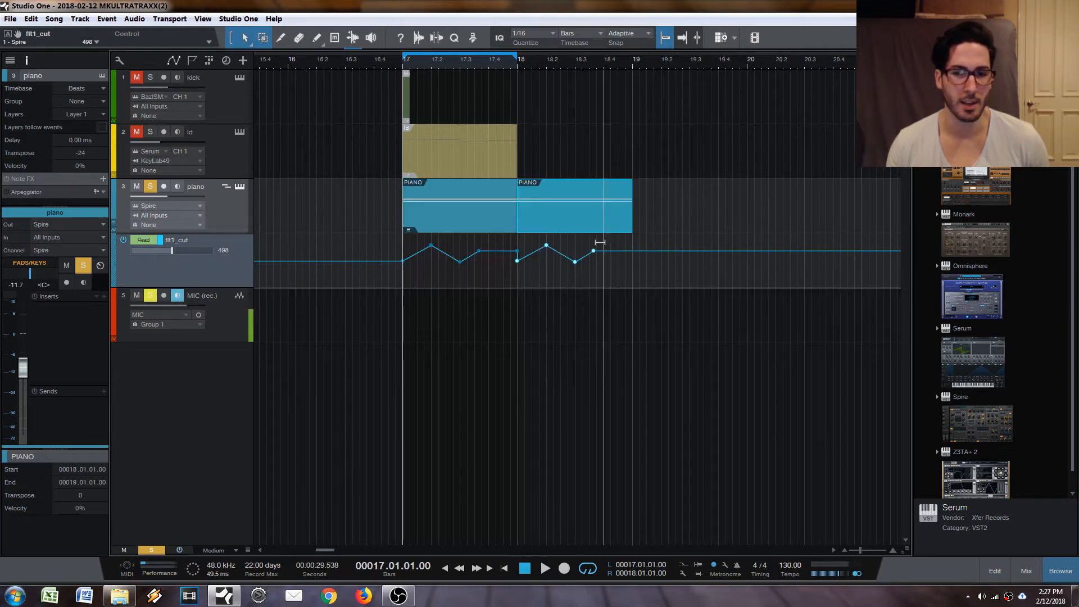
{"action": "key", "text": "ctrl+z"}
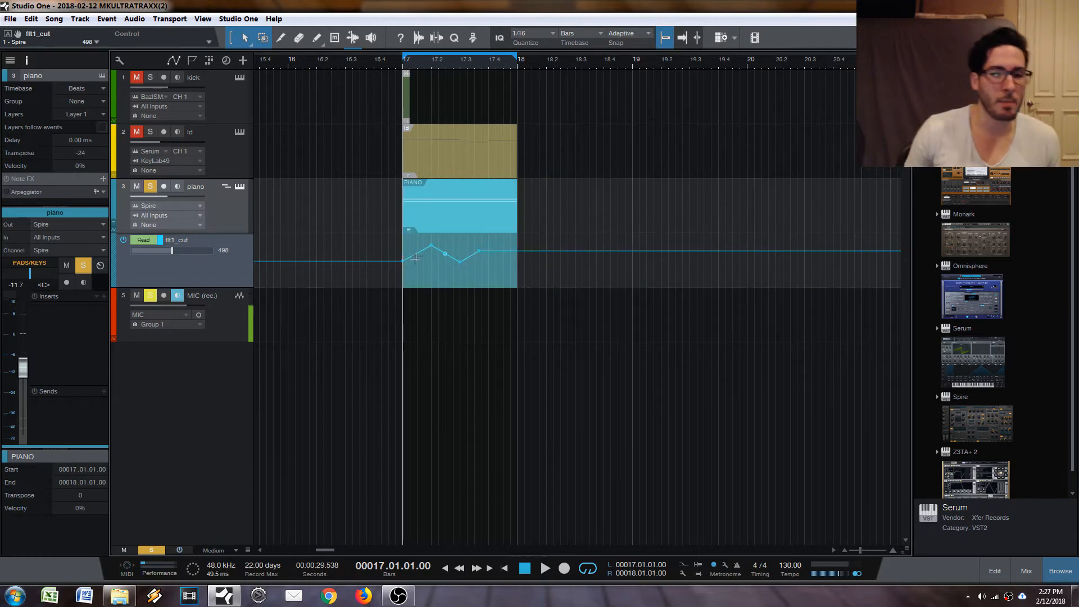
Erase the flt1_cut points in bar 17 and remove the flt1_cut envelope from the piano track.
{"action": "left_click", "coordinate": [403, 262]}
{"action": "key", "text": "4"}
{"action": "mouse_move", "coordinate": [403, 262]}
{"action": "left_mouse_down"}
{"action": "mouse_move", "coordinate": [424, 243]}
{"action": "mouse_move", "coordinate": [463, 258]}
{"action": "left_mouse_up"}
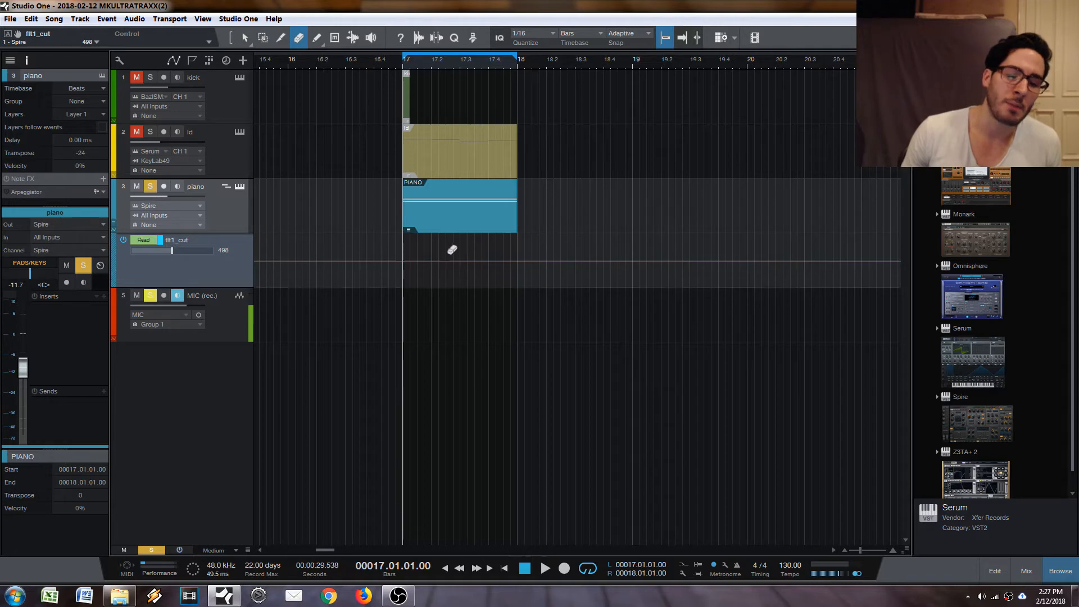
{"action": "key", "text": "1"}
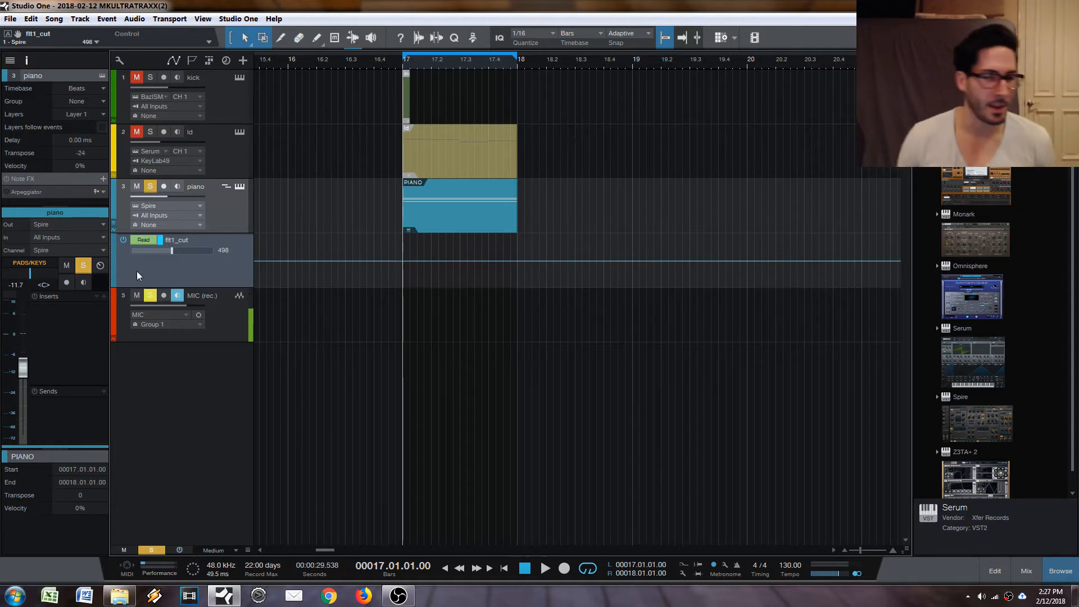
{"action": "right_click", "coordinate": [170, 280]}
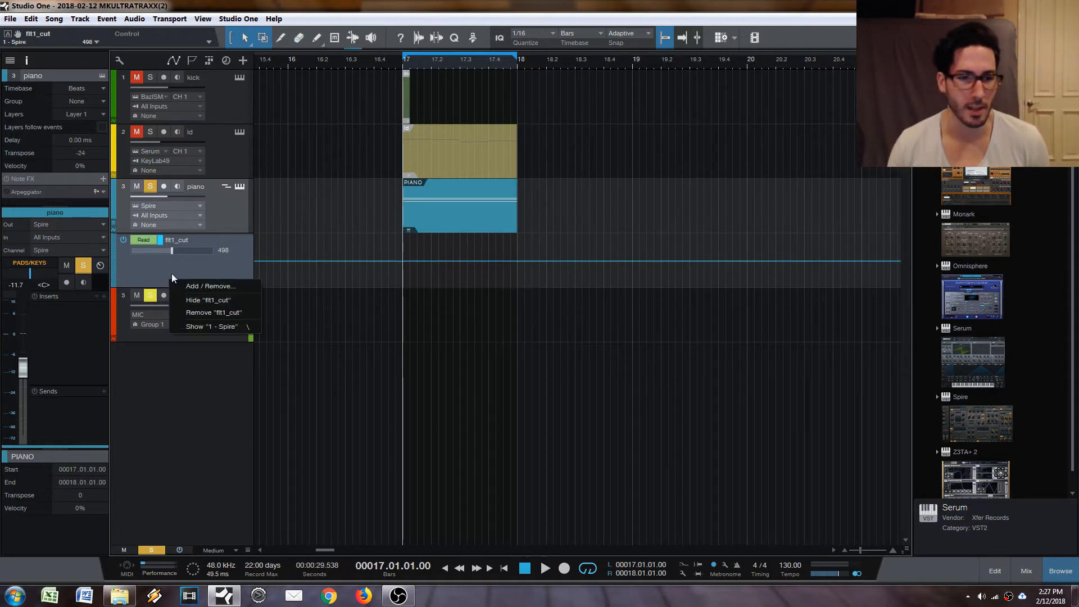
{"action": "left_click", "coordinate": [222, 310]}
Open the piano track's Spire instrument and set its automation mode to Touch.
{"action": "left_click", "coordinate": [239, 186]}
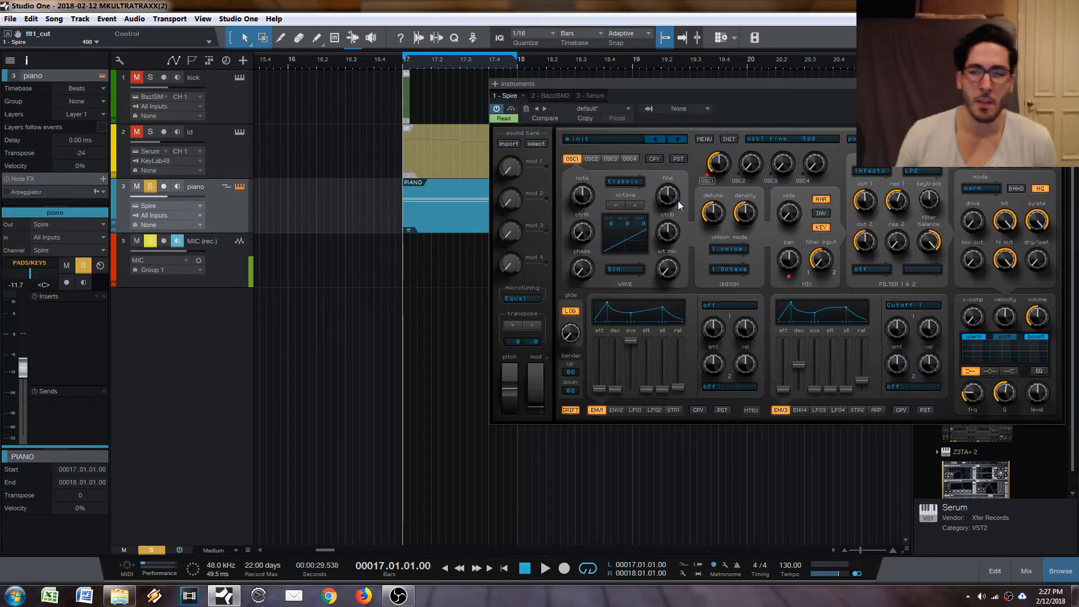
{"action": "left_click_drag", "start_coordinate": [804, 107], "coordinate": [744, 110]}
{"action": "left_click", "coordinate": [449, 107]}
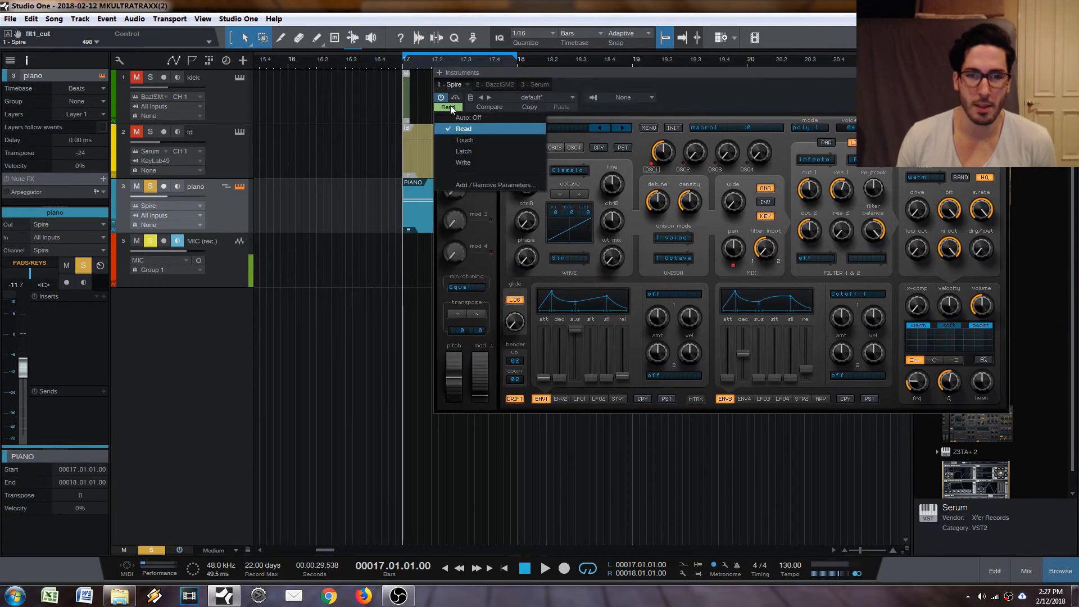
{"action": "left_click", "coordinate": [478, 163]}
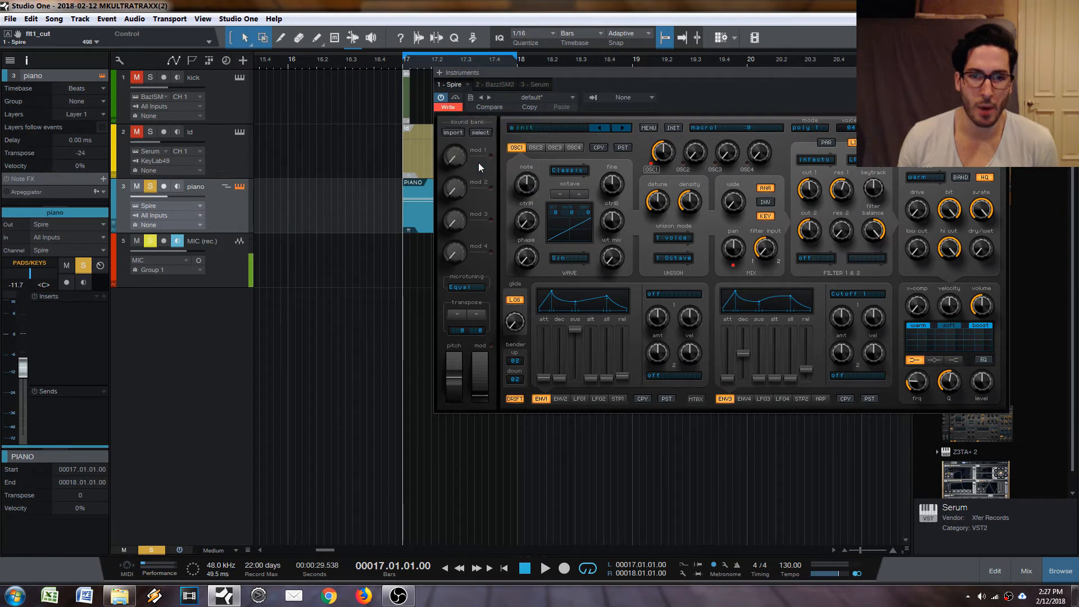
{"action": "left_click", "coordinate": [444, 106]}
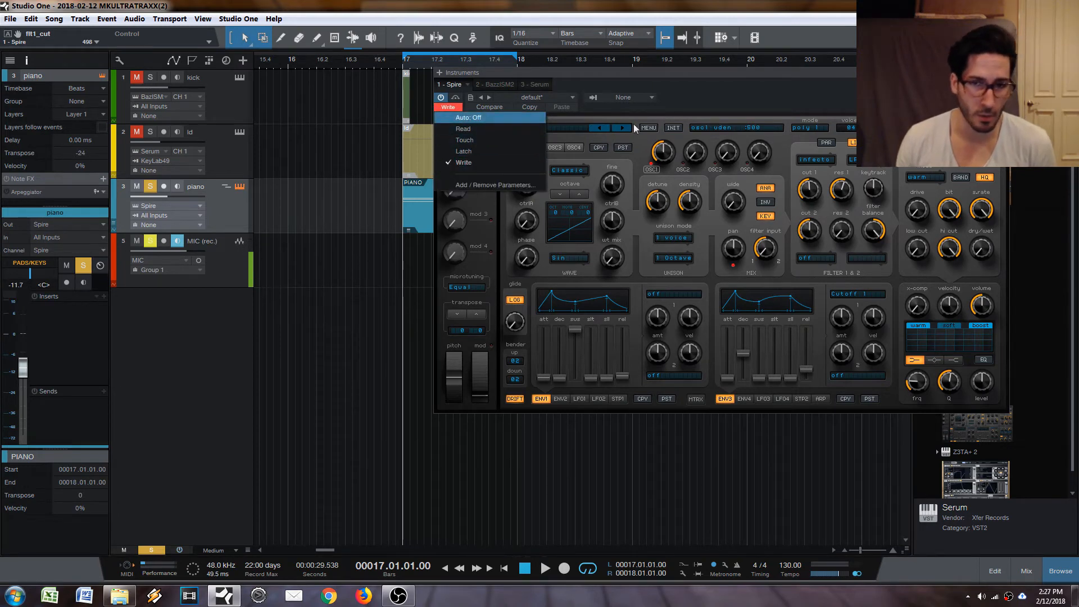
{"action": "left_click", "coordinate": [472, 140]}
{"action": "left_click_drag", "start_coordinate": [783, 72], "coordinate": [875, 59]}
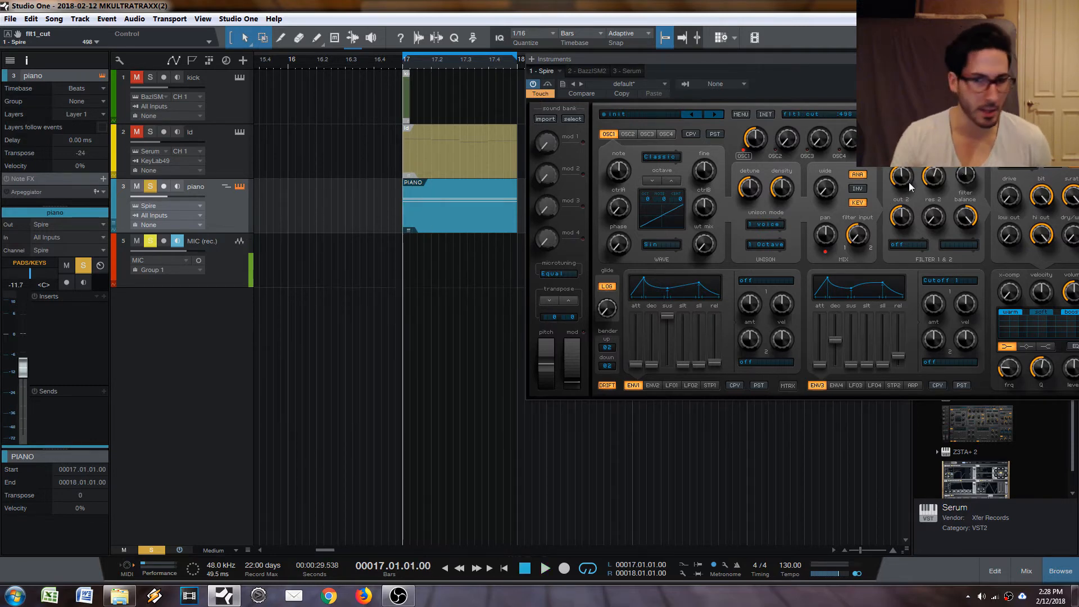
Record Spire's filter 1 cutoff movements during bar 17 playback and show the flt1_cut envelope in its own lane.
{"action": "key", "text": "space"}
{"action": "left_click_drag", "start_coordinate": [915, 191], "coordinate": [920, 171]}
{"action": "key", "text": "space"}
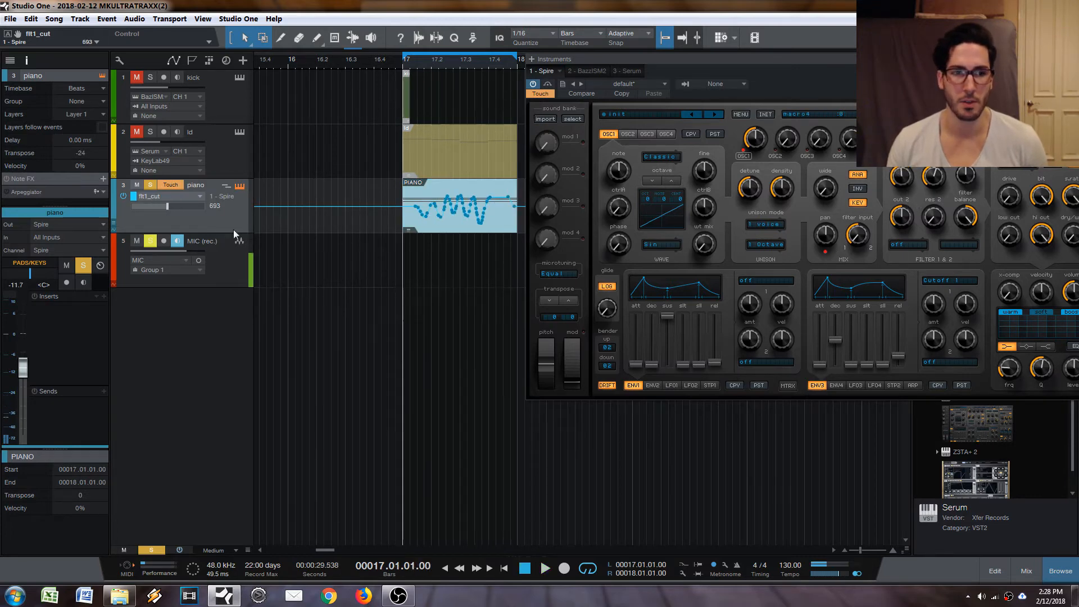
{"action": "left_click", "coordinate": [114, 229]}
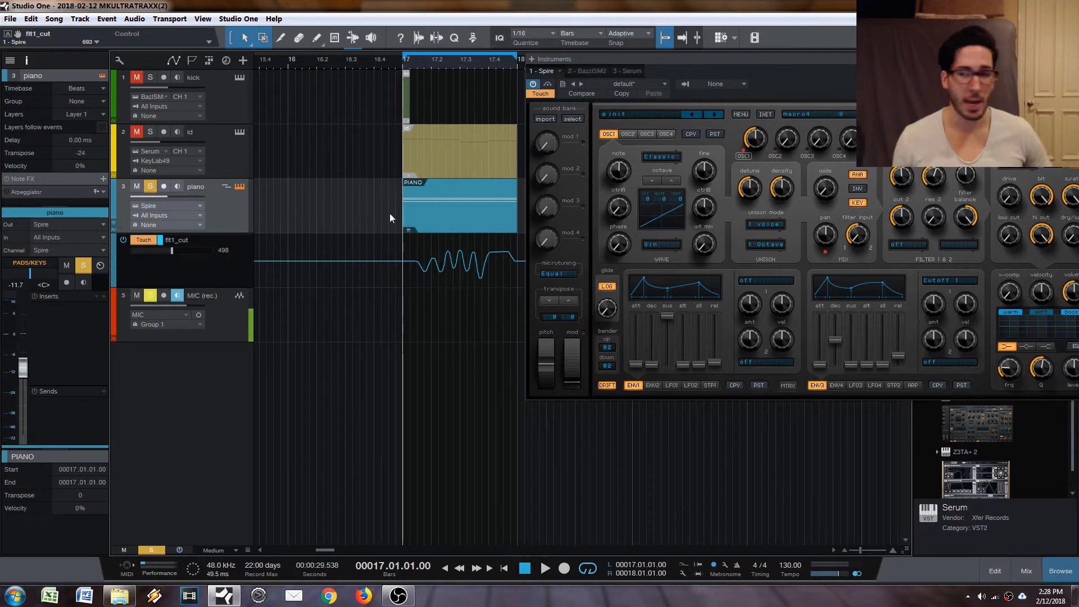
Record flt1_res movements as Touch automation during bar 17 playback and close the Spire window.
{"action": "left_click_drag", "start_coordinate": [756, 59], "coordinate": [721, 63]}
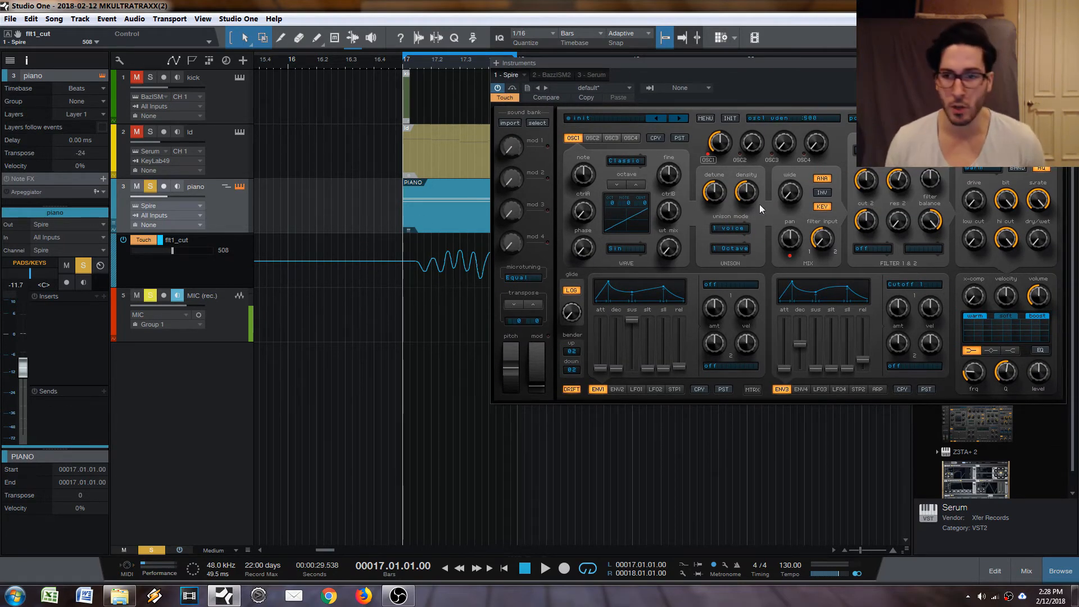
{"action": "left_click_drag", "start_coordinate": [794, 87], "coordinate": [772, 87]}
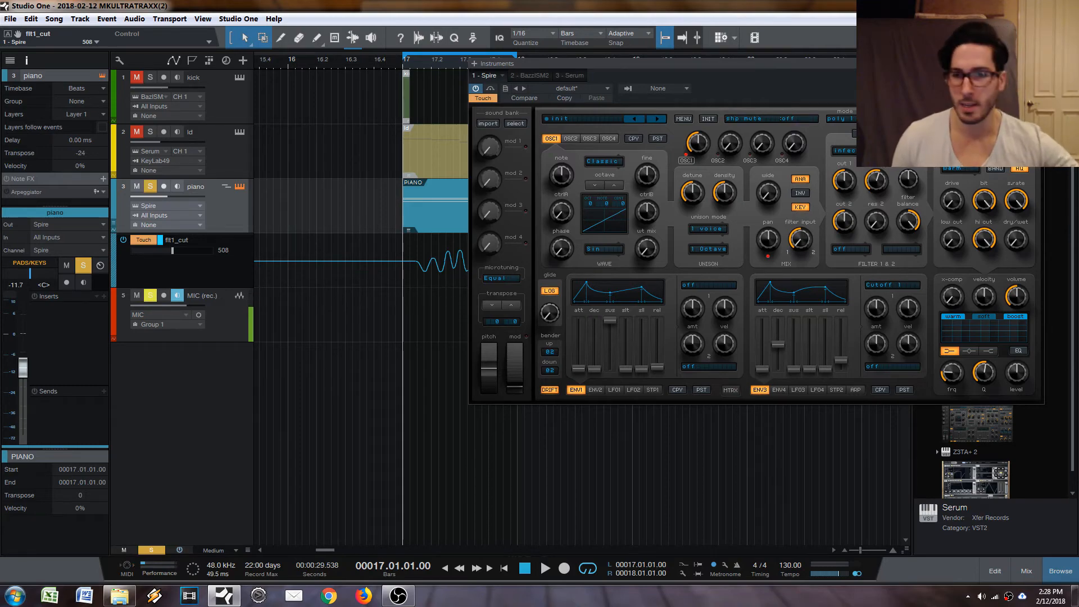
{"action": "left_click_drag", "start_coordinate": [768, 64], "coordinate": [774, 190]}
{"action": "key", "text": "space"}
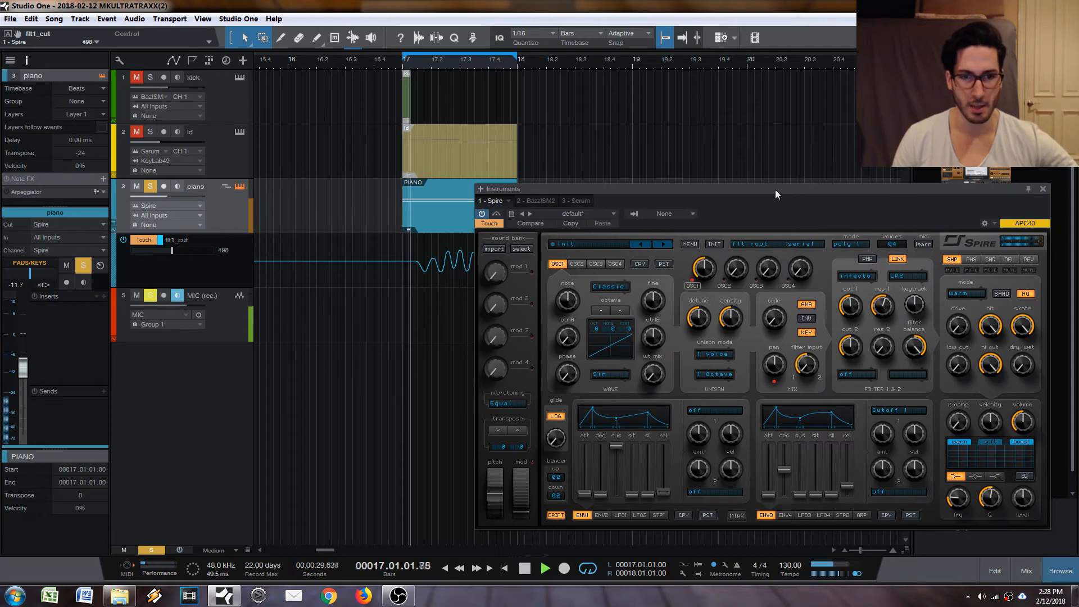
{"action": "key", "text": "space"}
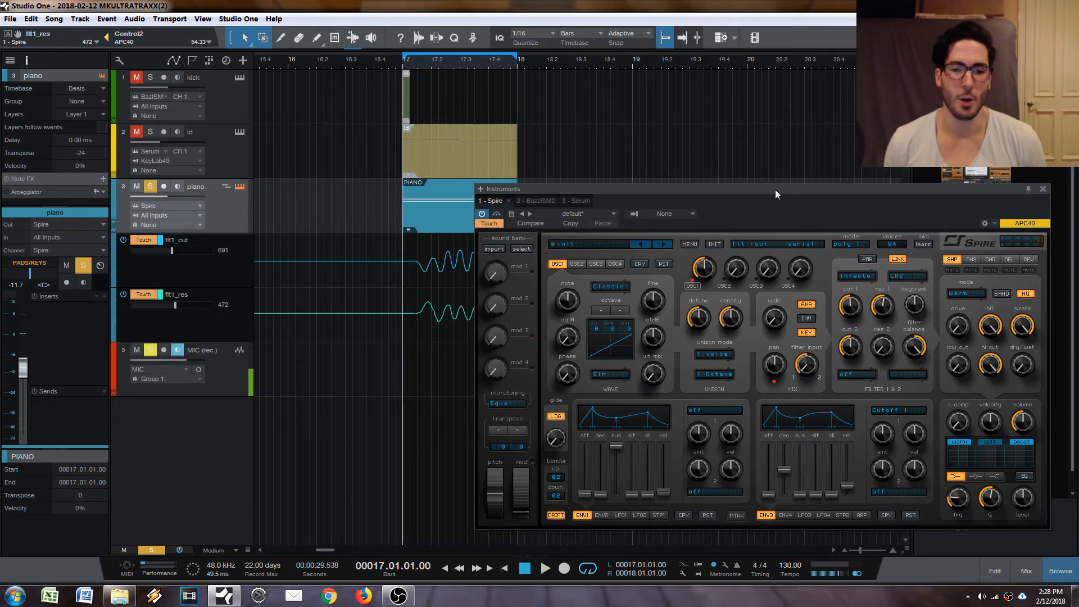
{"action": "left_click", "coordinate": [1044, 190]}
{"action": "left_click", "coordinate": [453, 225]}
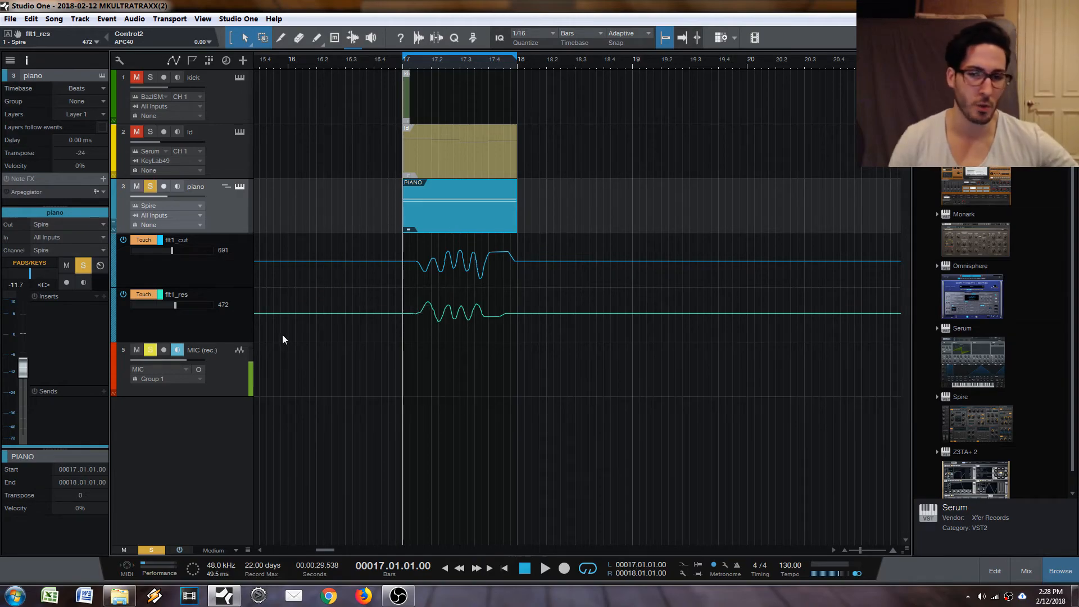
Briefly reopen and close Spire, and play back bar 17 with the flt1_cut and flt1_res automation.
{"action": "left_click", "coordinate": [243, 187]}
{"action": "left_click_drag", "start_coordinate": [743, 210], "coordinate": [679, 128]}
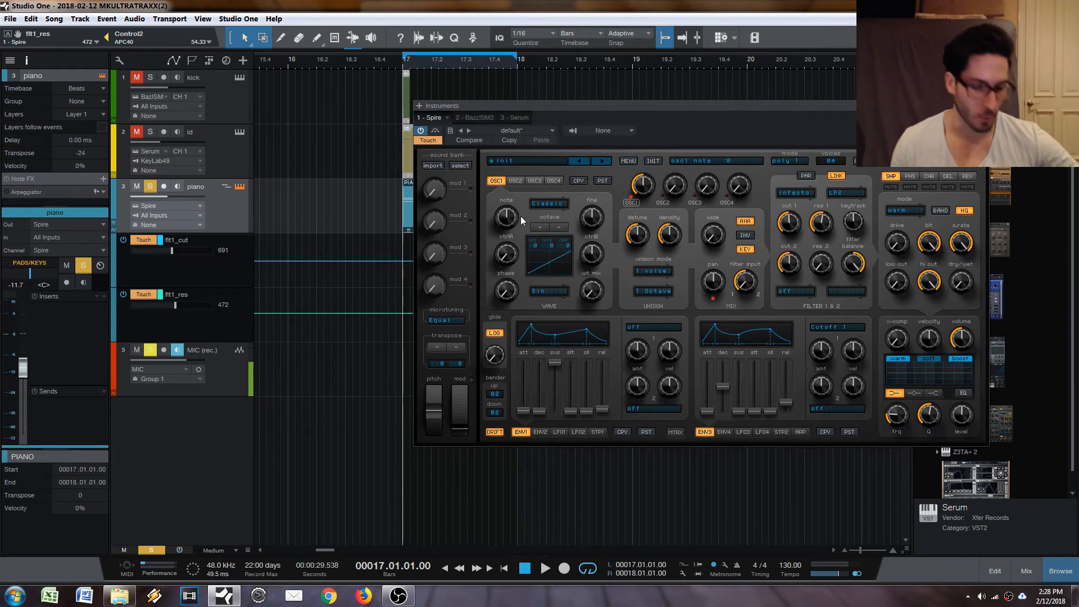
{"action": "key", "text": "Escape"}
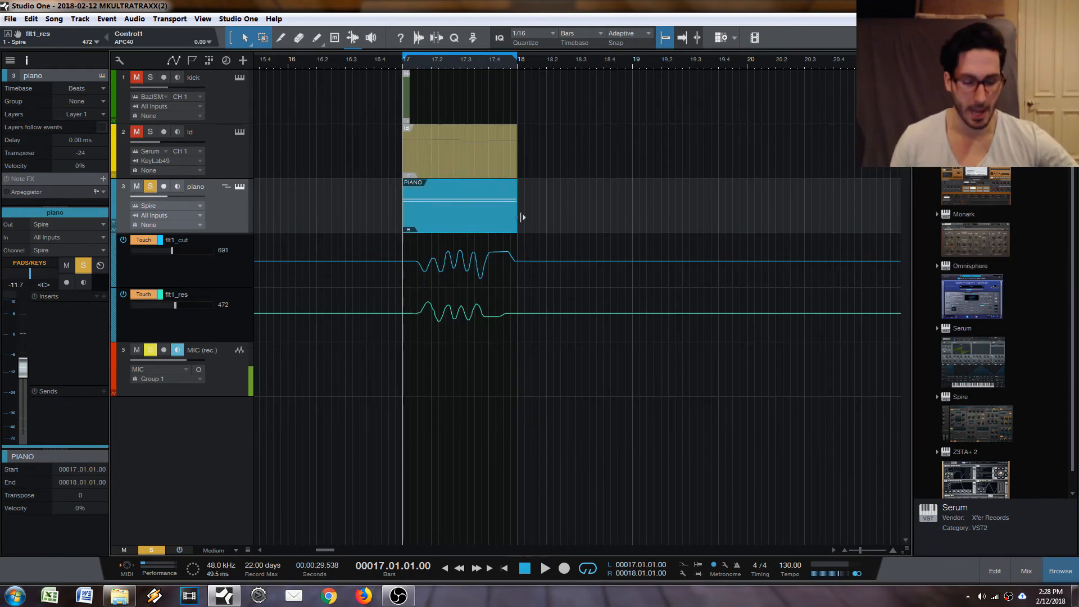
{"action": "key", "text": "space"}
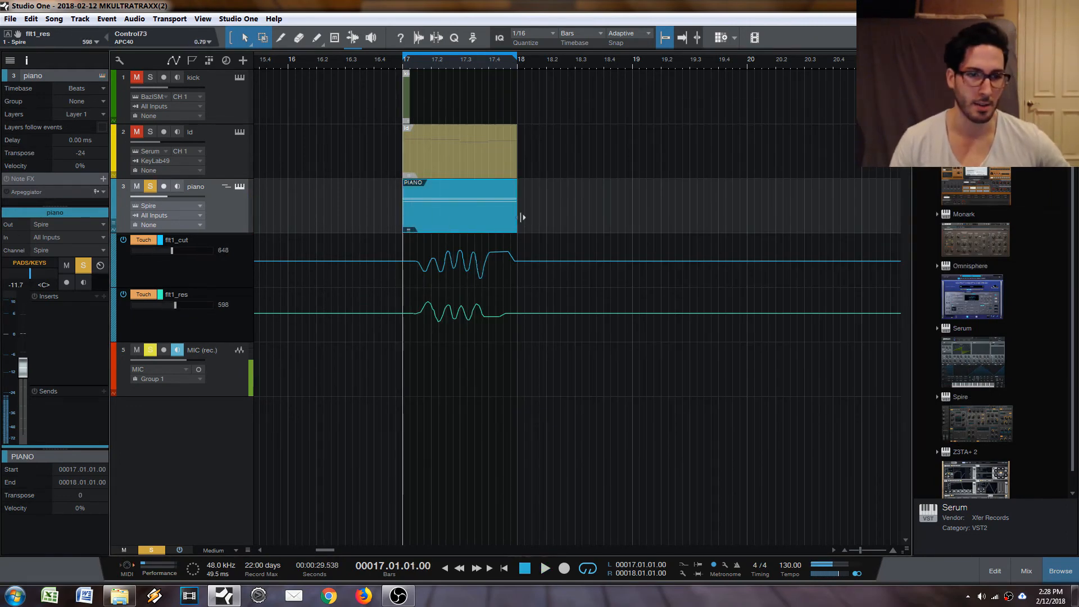
Reopen Spire, add an x-comp automation lane to the piano track, and close the instrument window.
{"action": "left_click", "coordinate": [240, 186]}
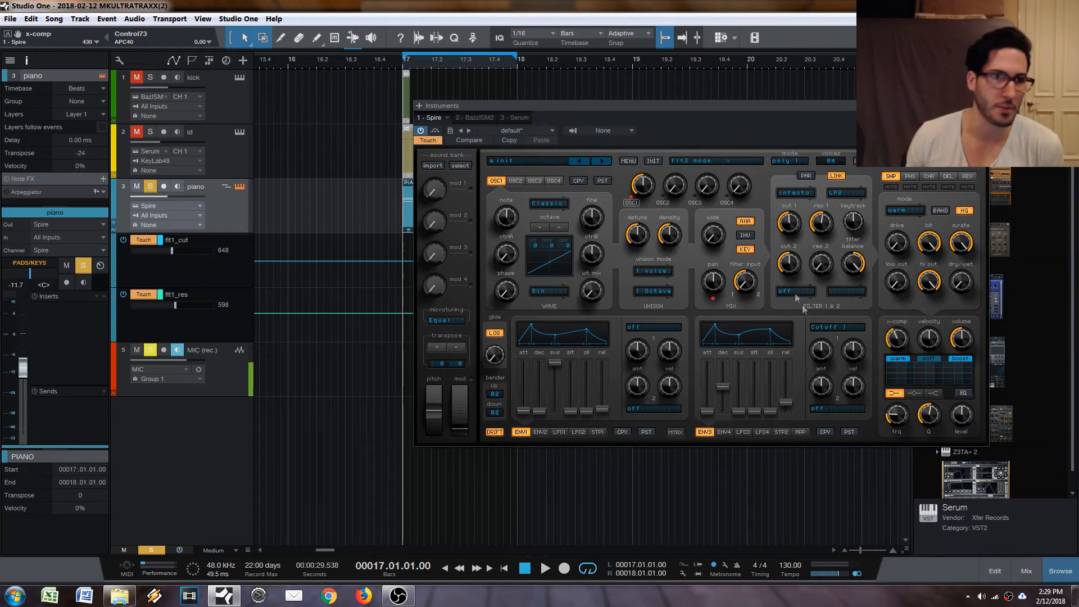
{"action": "left_click", "coordinate": [8, 35]}
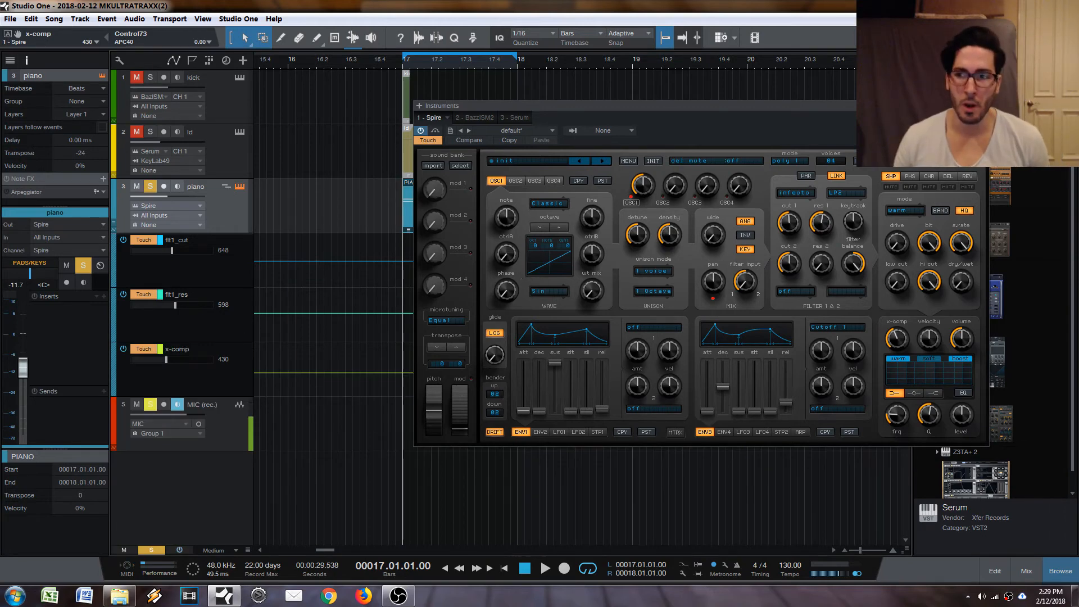
{"action": "left_click", "coordinate": [982, 106]}
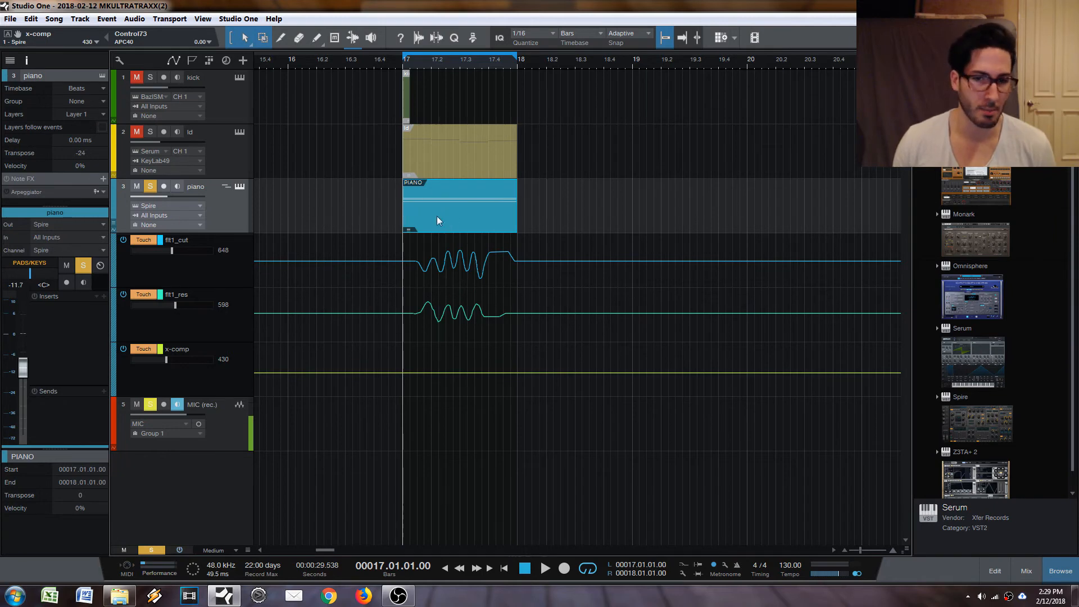
Record x-comp movements during bar 17 playback and select the flt1_cut automation lane.
{"action": "key", "text": "space"}
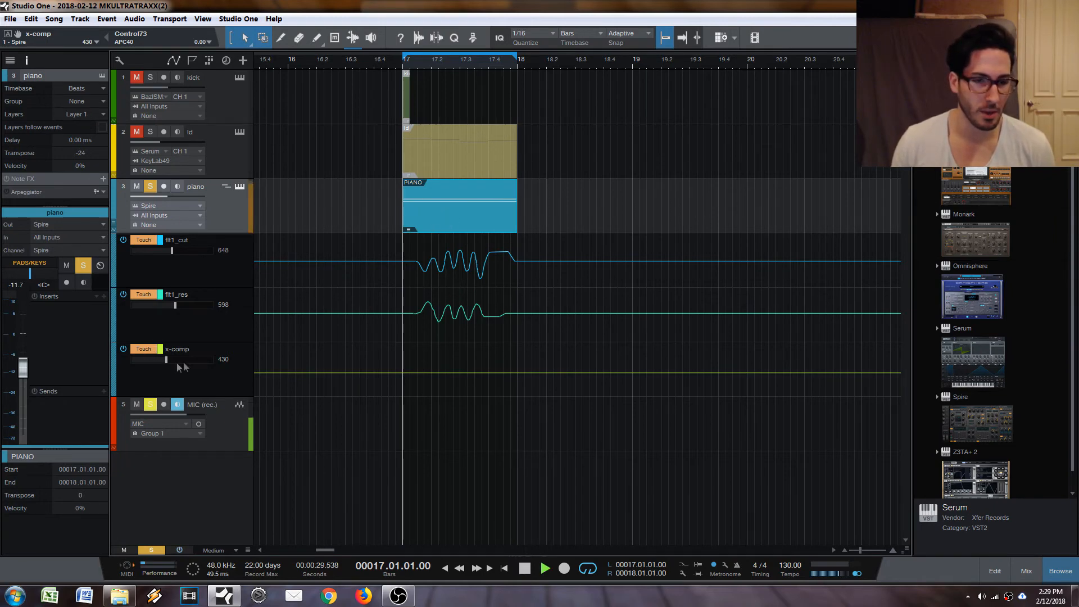
{"action": "key", "text": "space"}
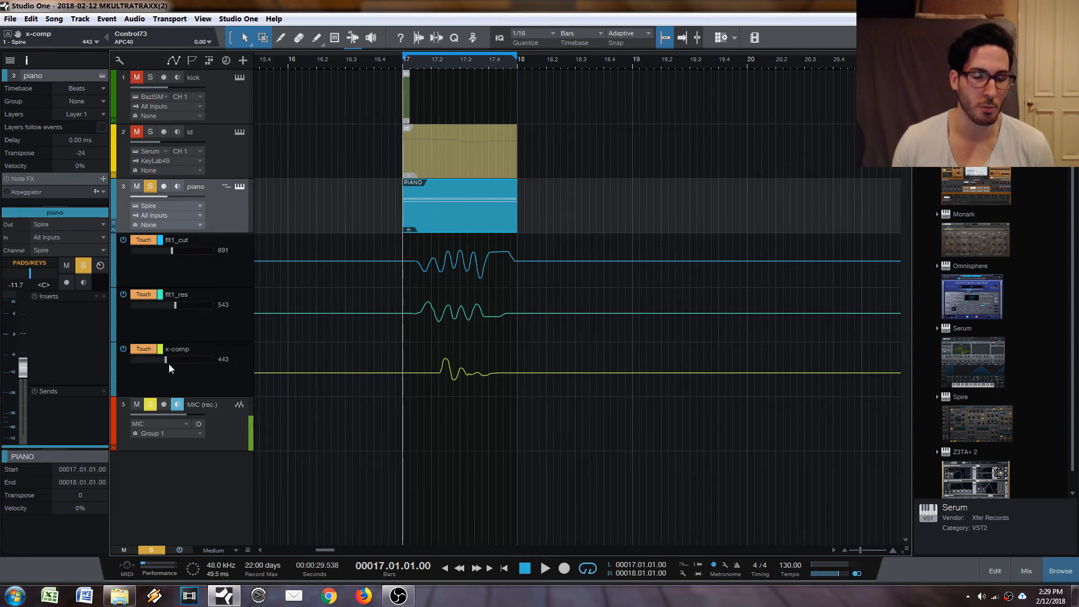
{"action": "left_click", "coordinate": [236, 259]}
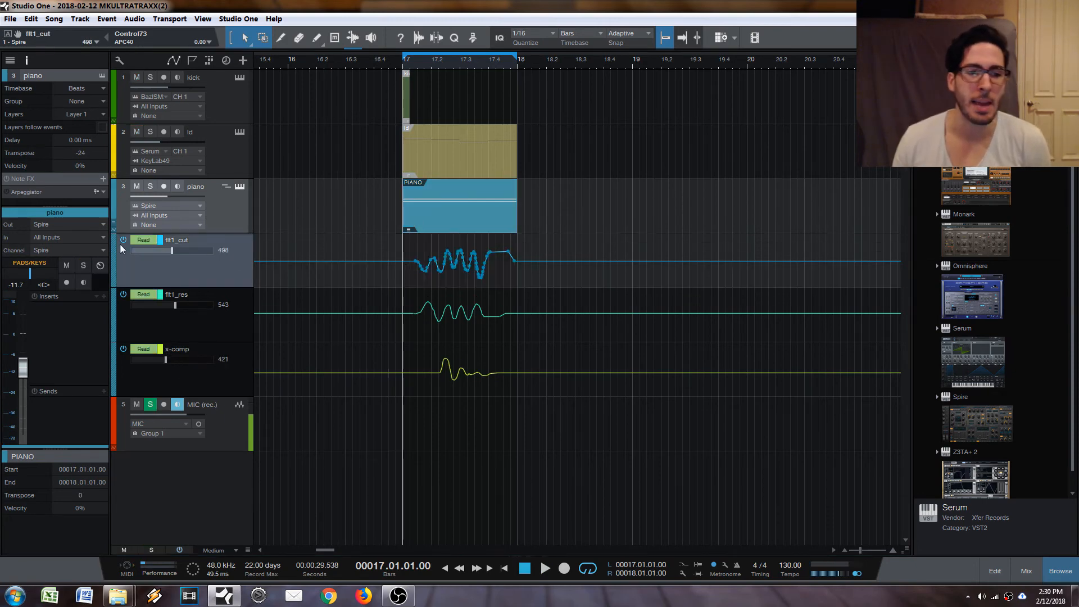
Select the flt1_cut automation lane and play back bar 17 with the piano track's three envelopes active.
{"action": "left_click", "coordinate": [209, 313]}
{"action": "left_click", "coordinate": [222, 273]}
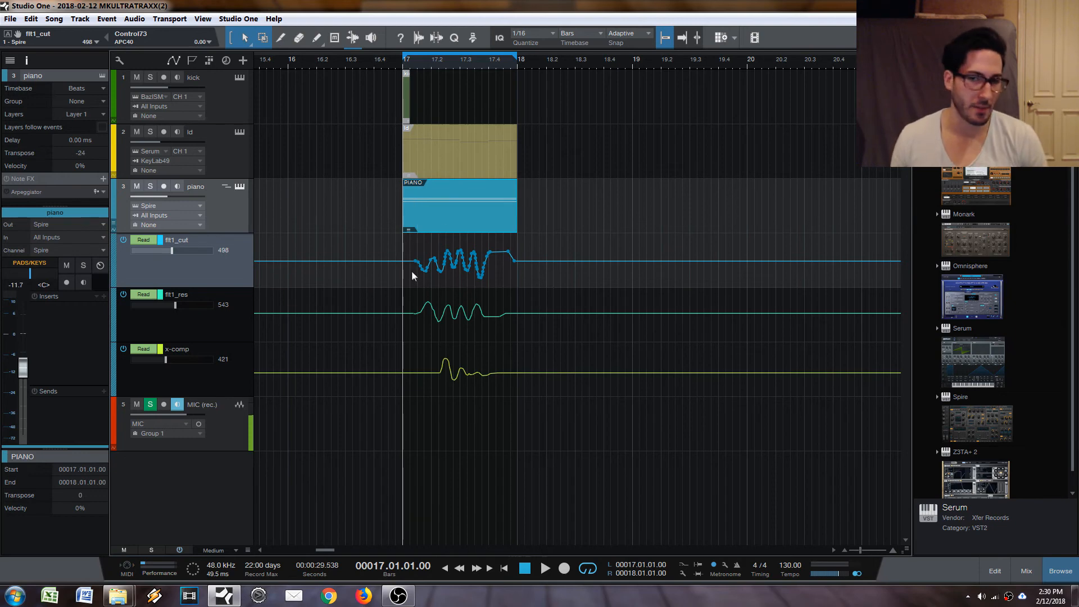
{"action": "key", "text": "space"}
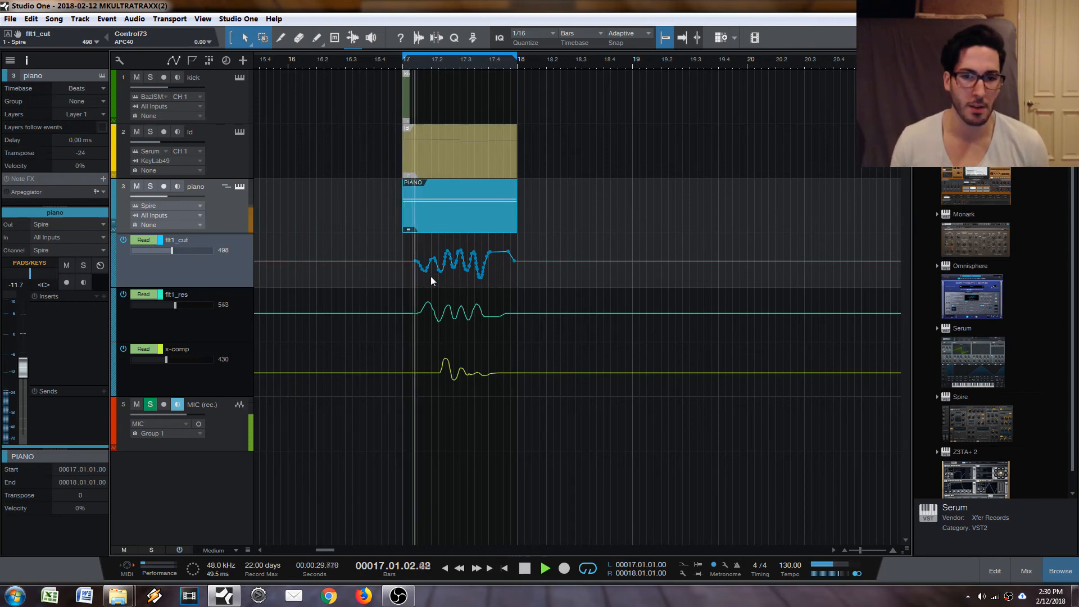
{"action": "key", "text": "space"}
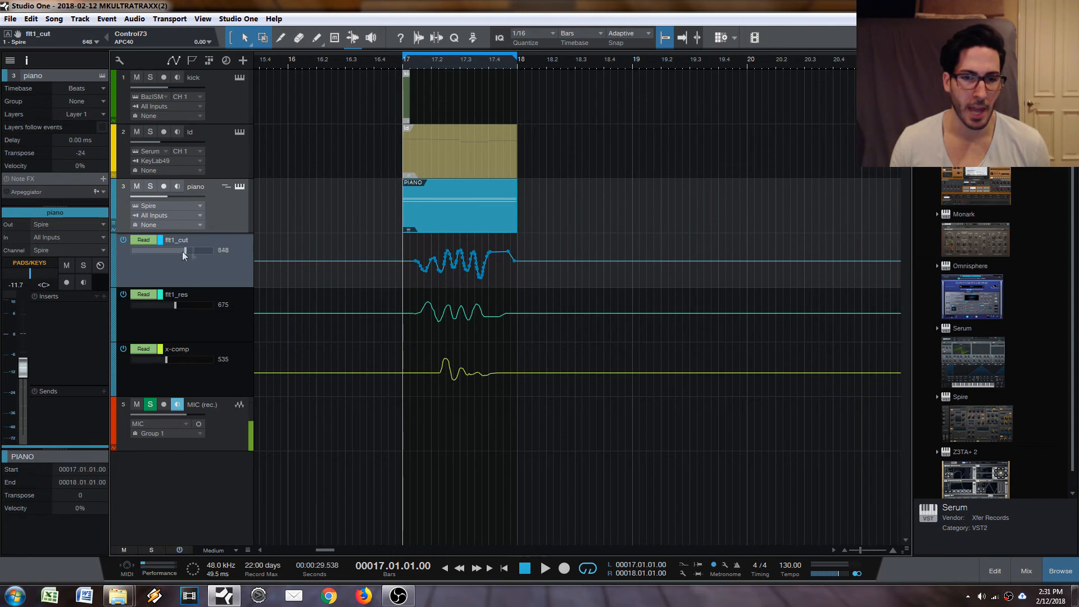
Play back bar 17 with the flt1_cut automation disabled and its value set manually to 650.
{"action": "left_click_drag", "start_coordinate": [196, 260], "coordinate": [182, 250]}
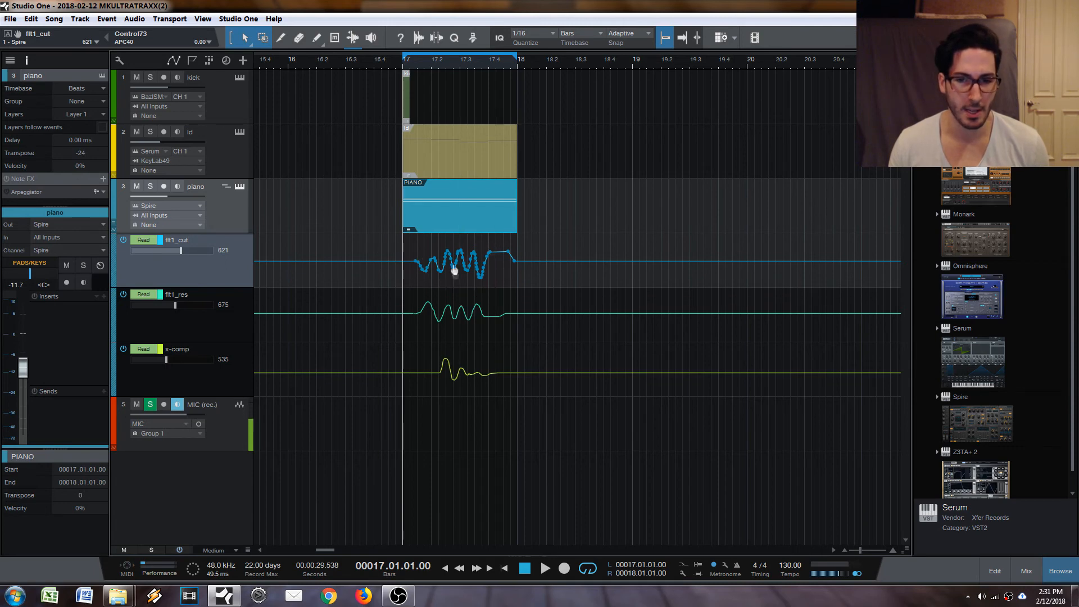
{"action": "left_click_drag", "start_coordinate": [165, 251], "coordinate": [182, 255]}
{"action": "key", "text": "space"}
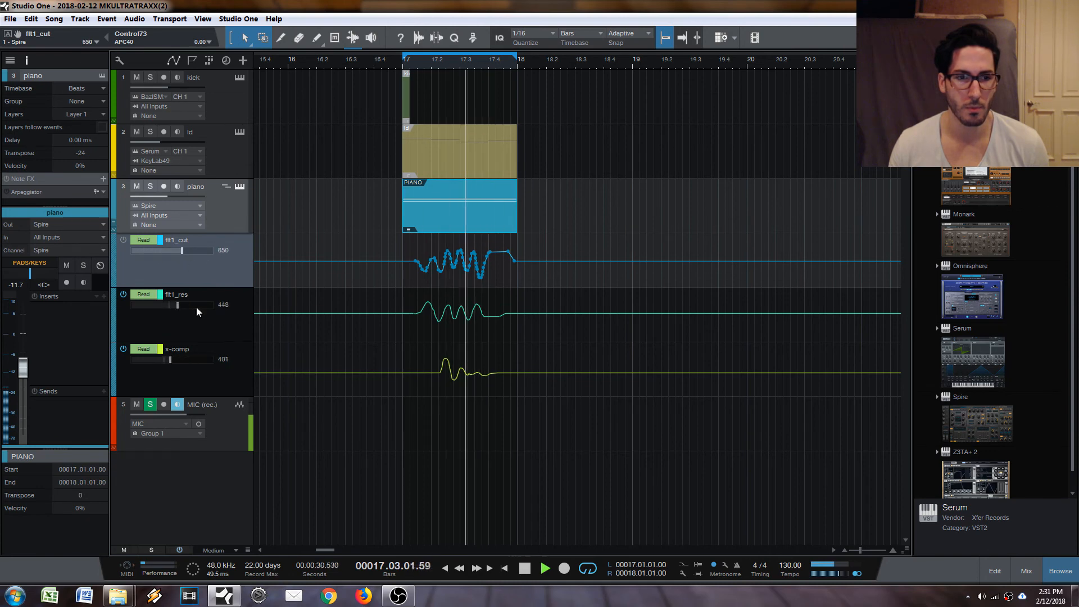
{"action": "key", "text": "space"}
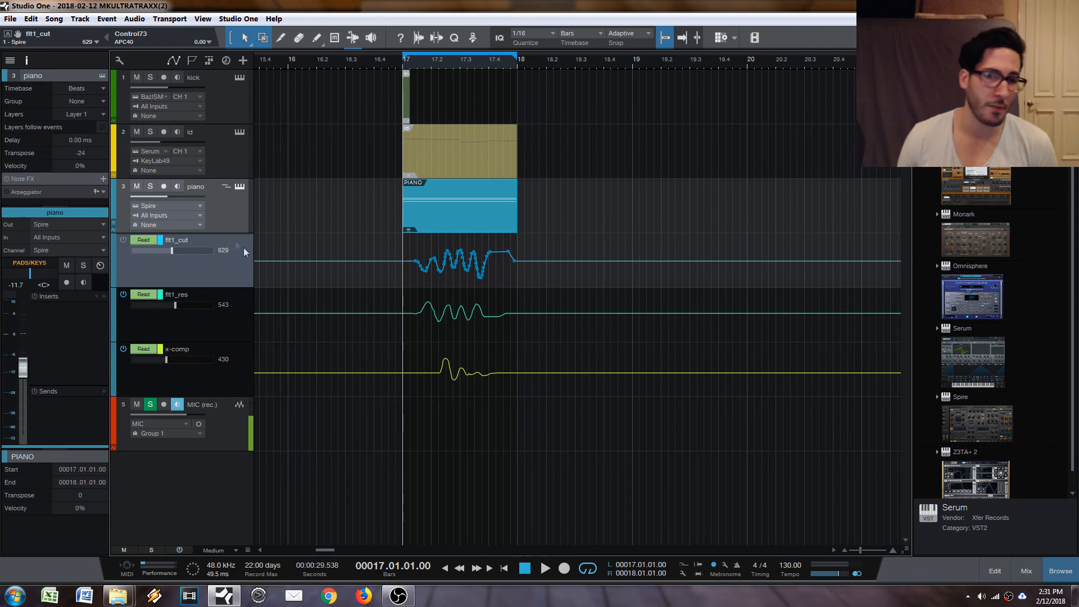
Vary the flt1_cut value manually during bar 17 playback with its automation disabled, and select the flt1_cut lane again.
{"action": "left_click_drag", "start_coordinate": [176, 256], "coordinate": [197, 265]}
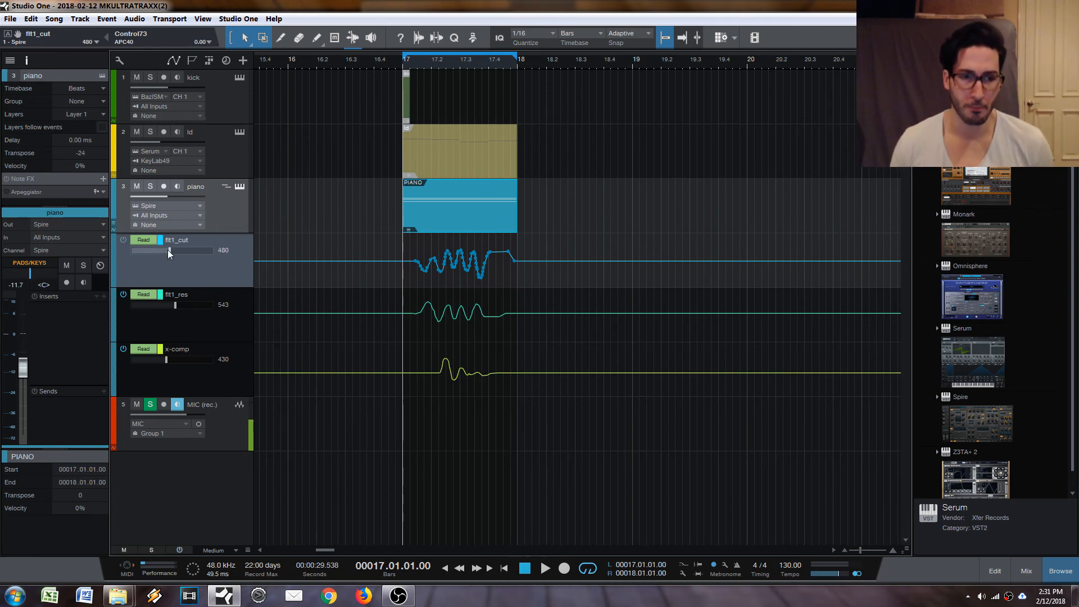
{"action": "key", "text": "space"}
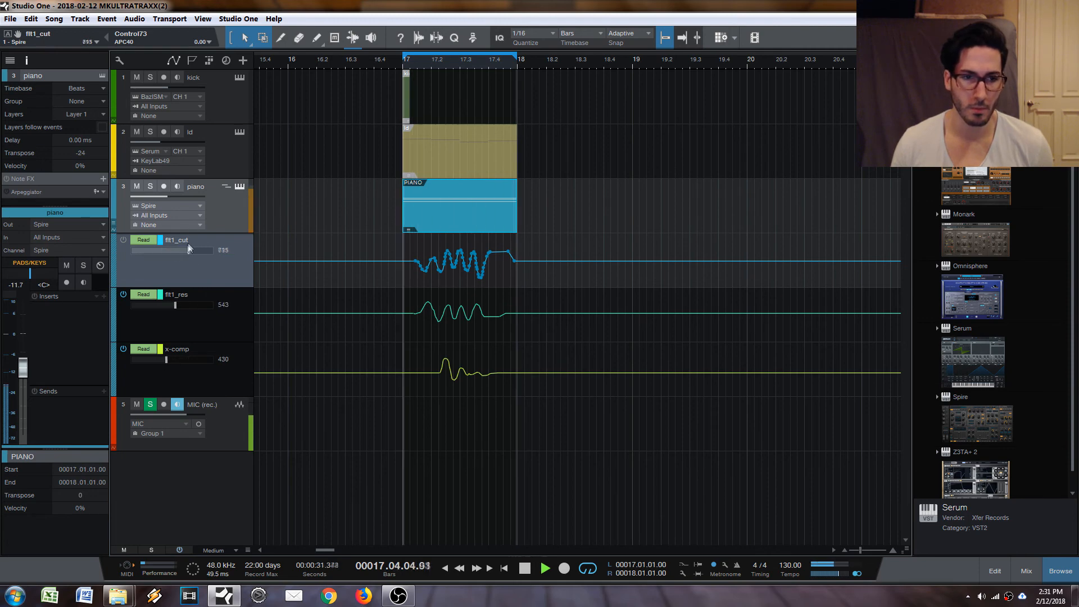
{"action": "key", "text": "space"}
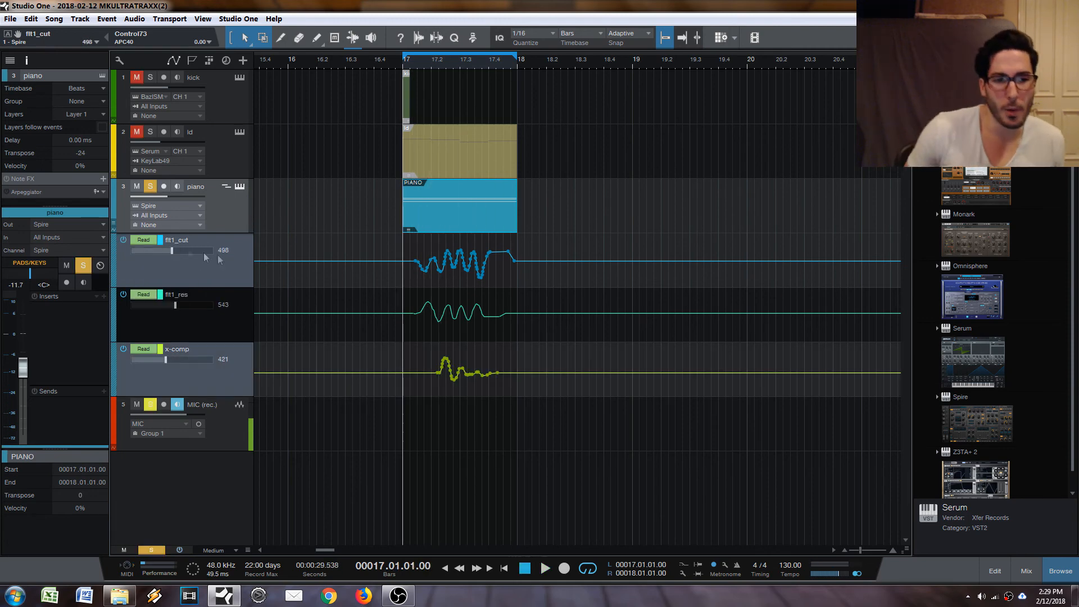
{"action": "left_click", "coordinate": [210, 275]}
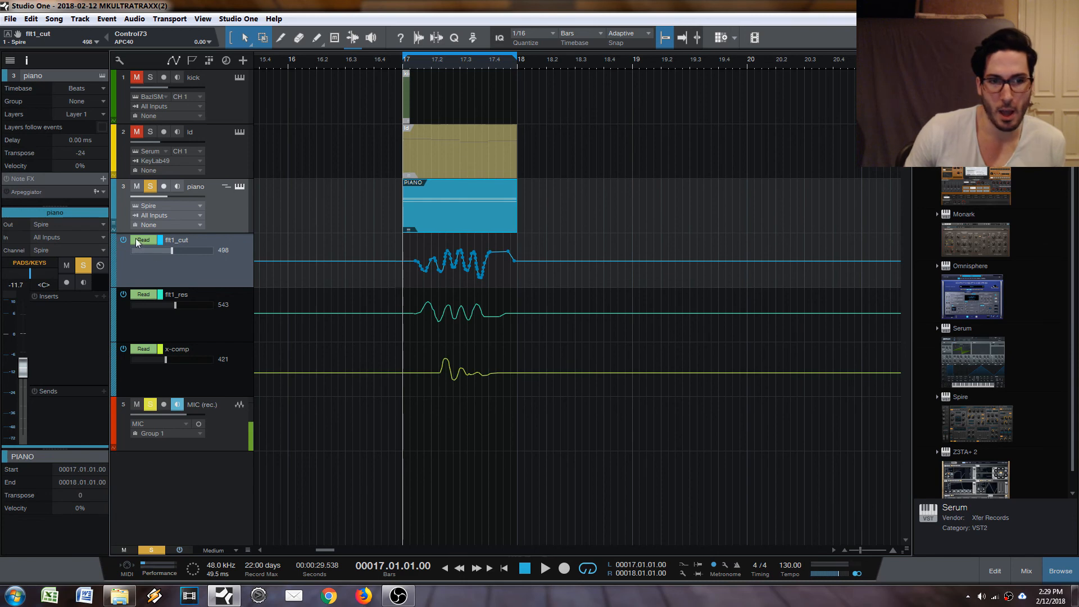